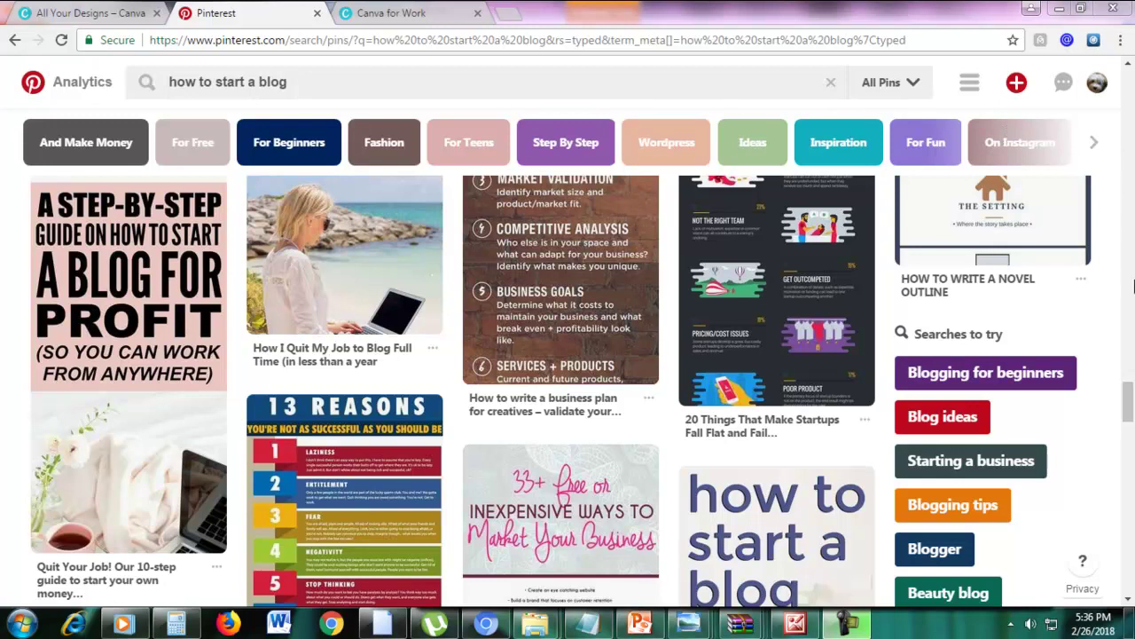
Scroll through the 'how to start a blog' Pinterest pins for example blog graphics, then switch to Canva
click(1131, 286)
drag(1130, 286, 1131, 85)
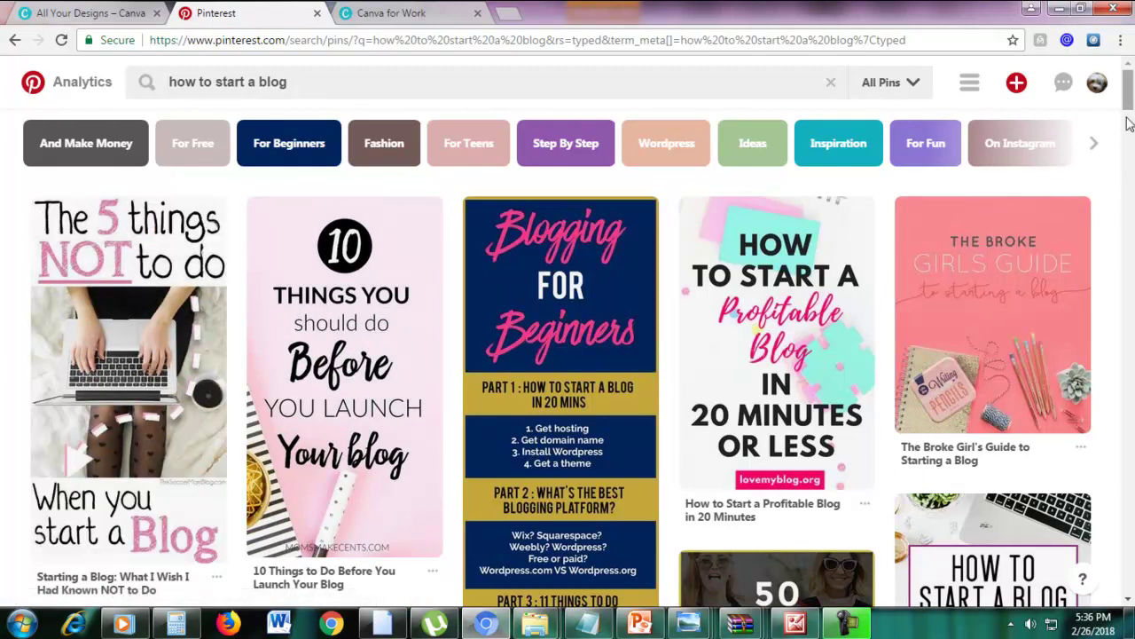
scroll(1110, 278, down, 5)
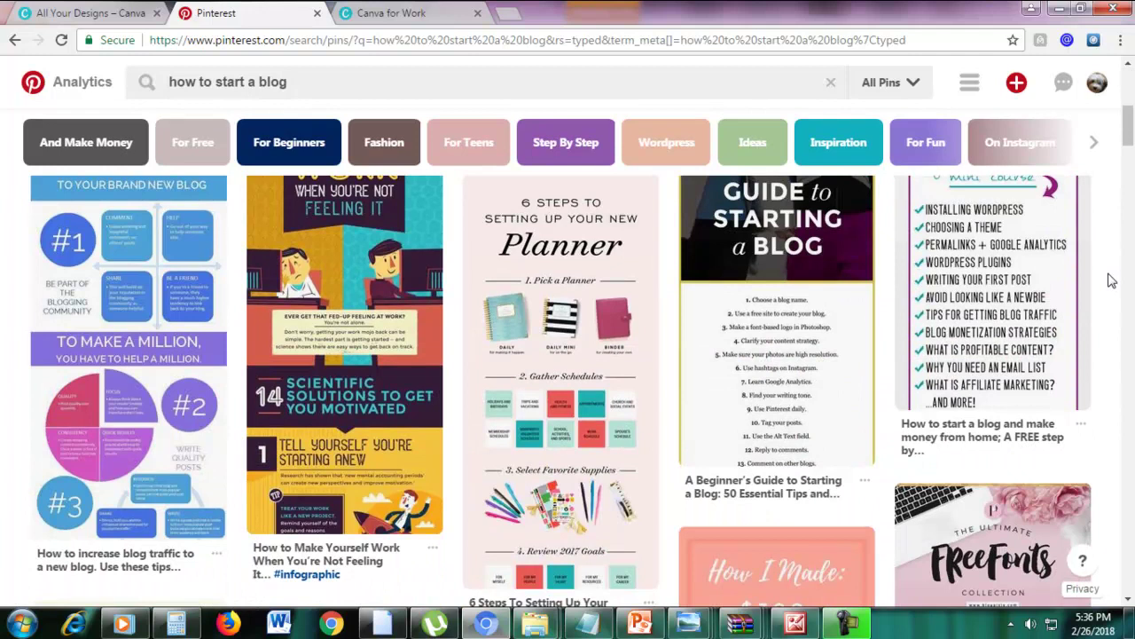
scroll(1112, 281, down, 5)
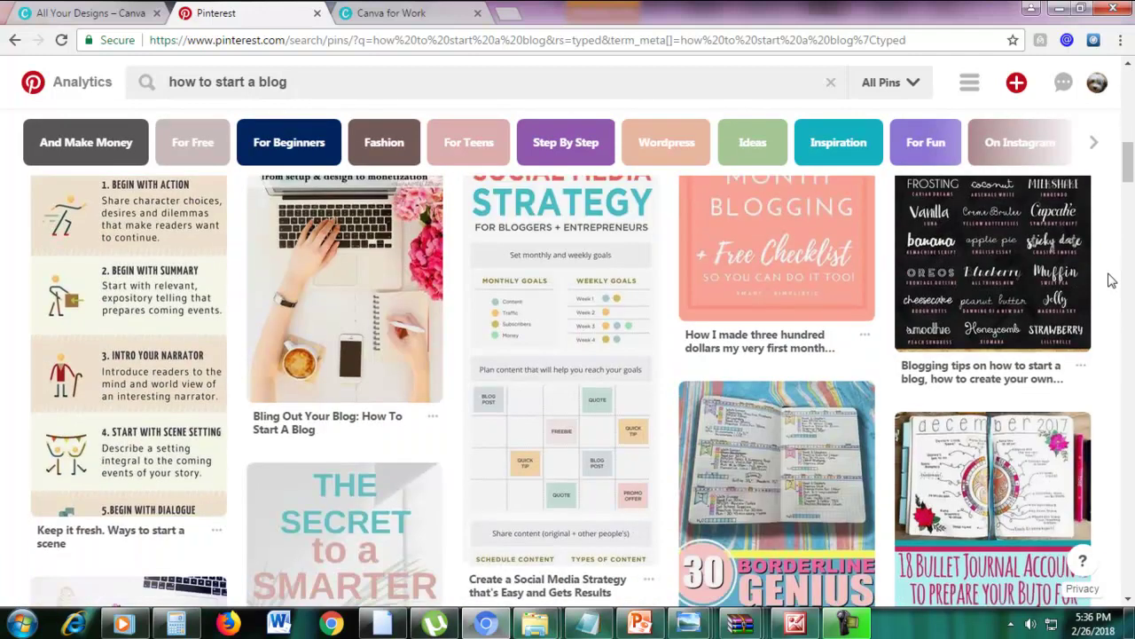
scroll(1111, 280, down, 2)
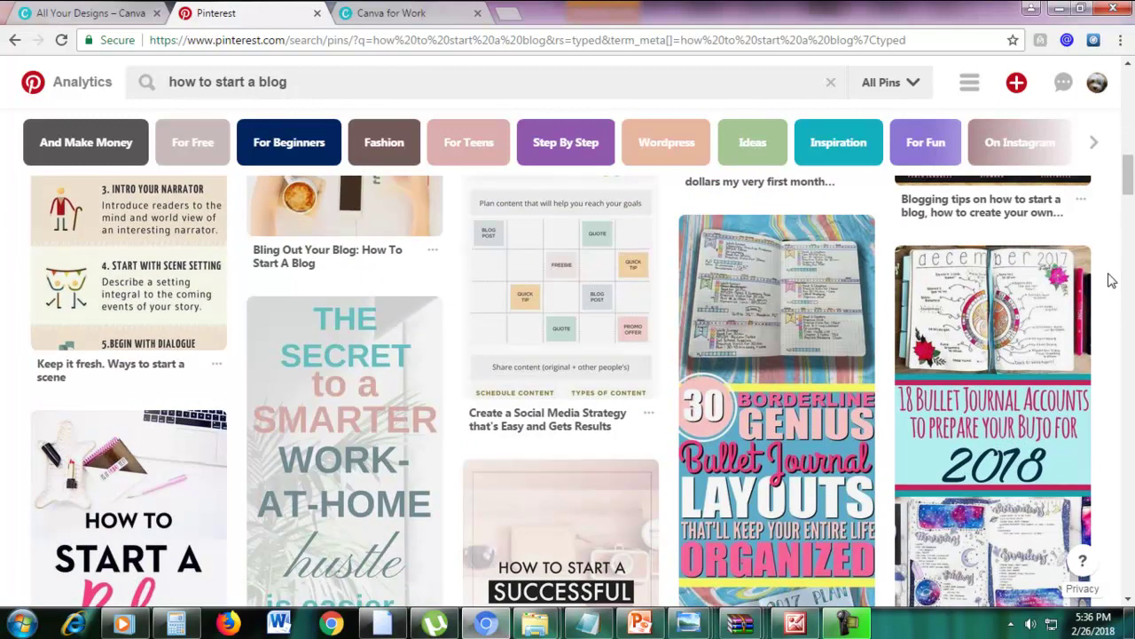
scroll(1112, 280, down, 3)
scroll(1111, 281, up, 1)
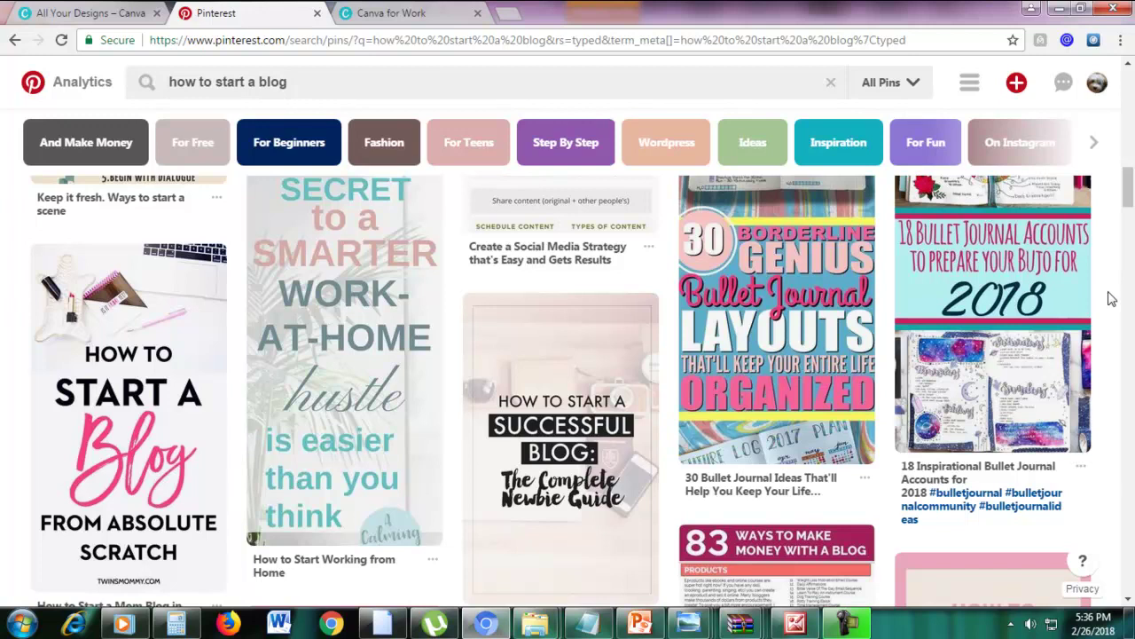
scroll(1109, 302, down, 5)
scroll(1104, 319, down, 7)
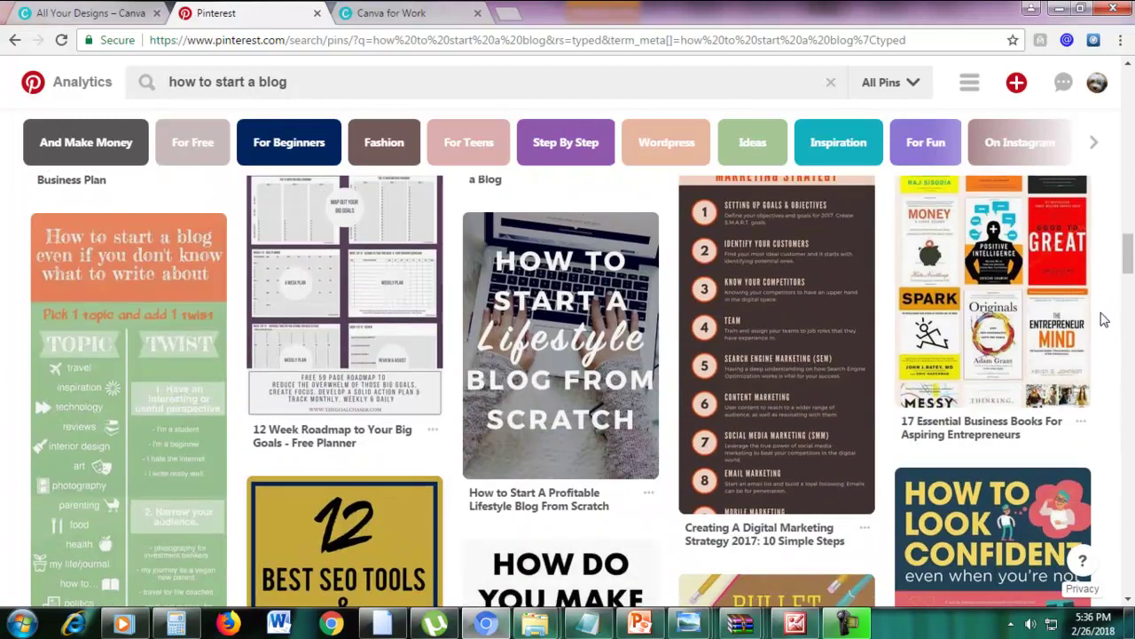
scroll(1104, 319, down, 3)
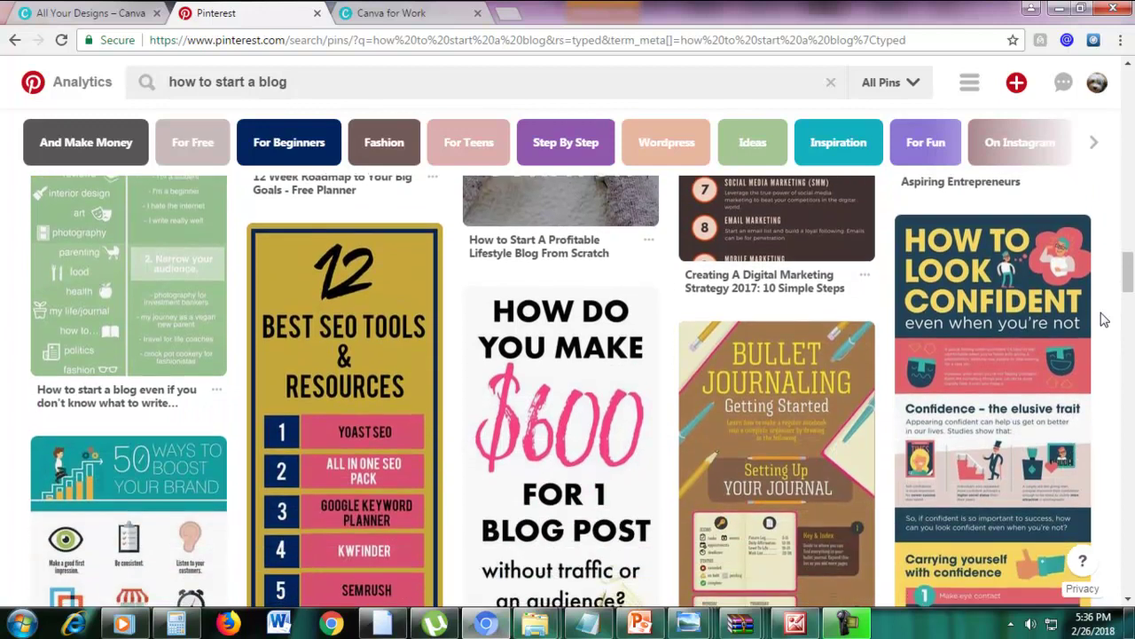
scroll(1104, 319, down, 4)
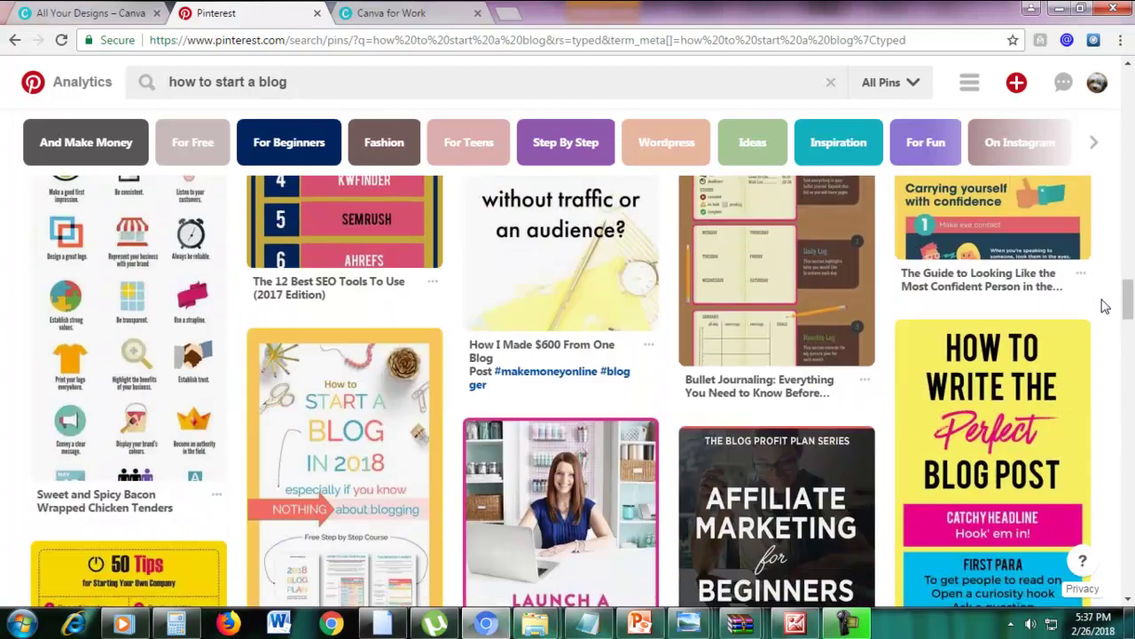
scroll(1104, 306, down, 2)
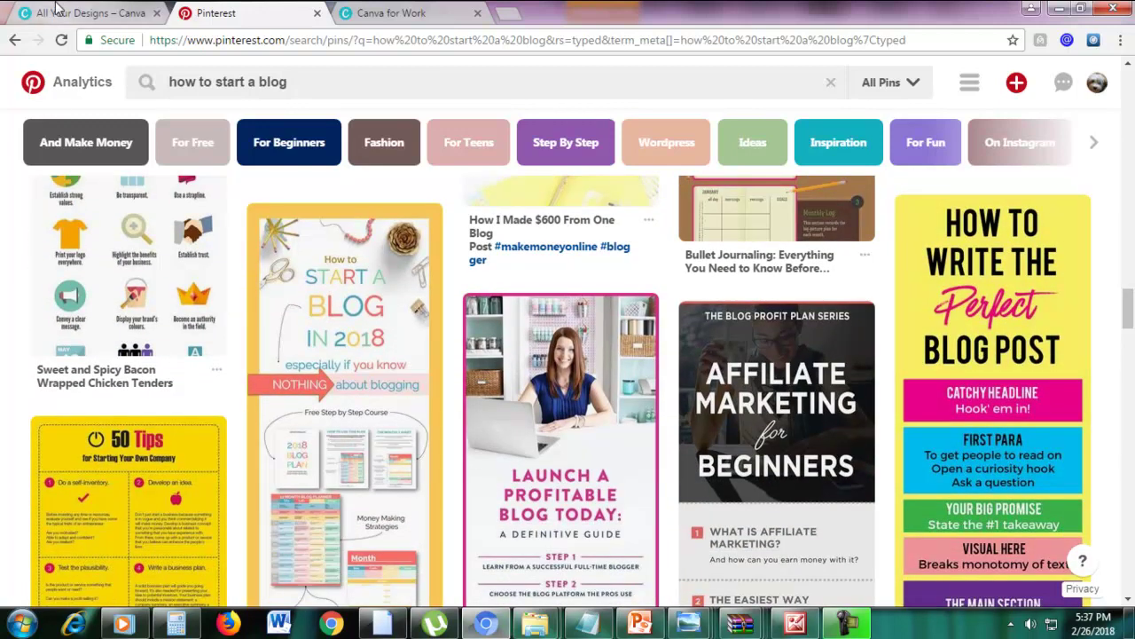
click(57, 7)
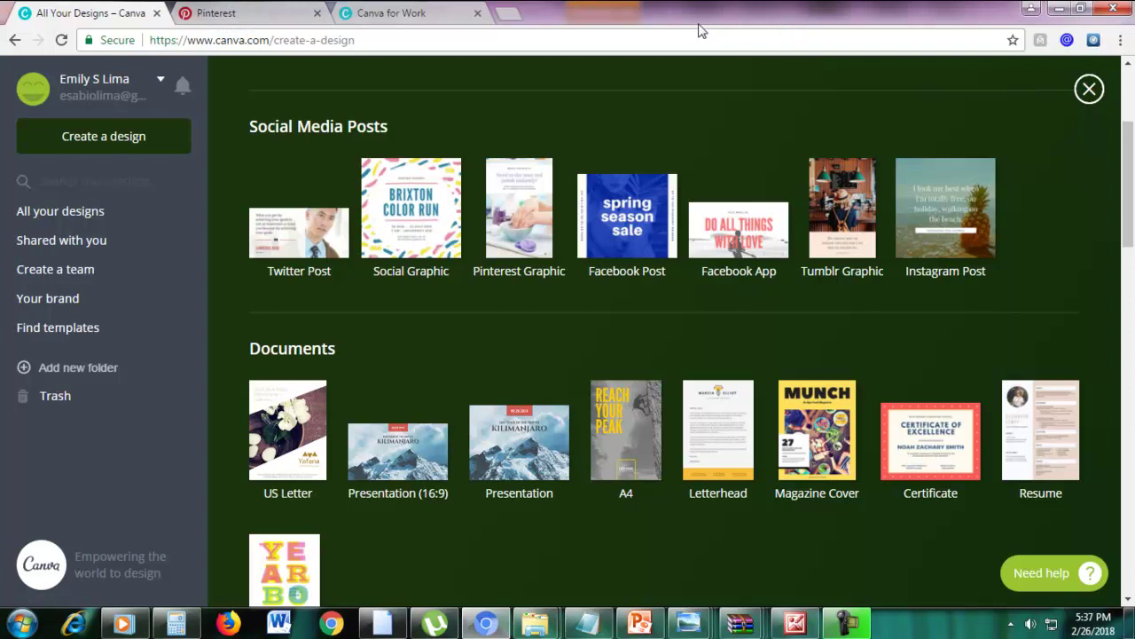
View the Canva for Work page with its features and $9.95 annual / $12.95 monthly pricing
click(401, 9)
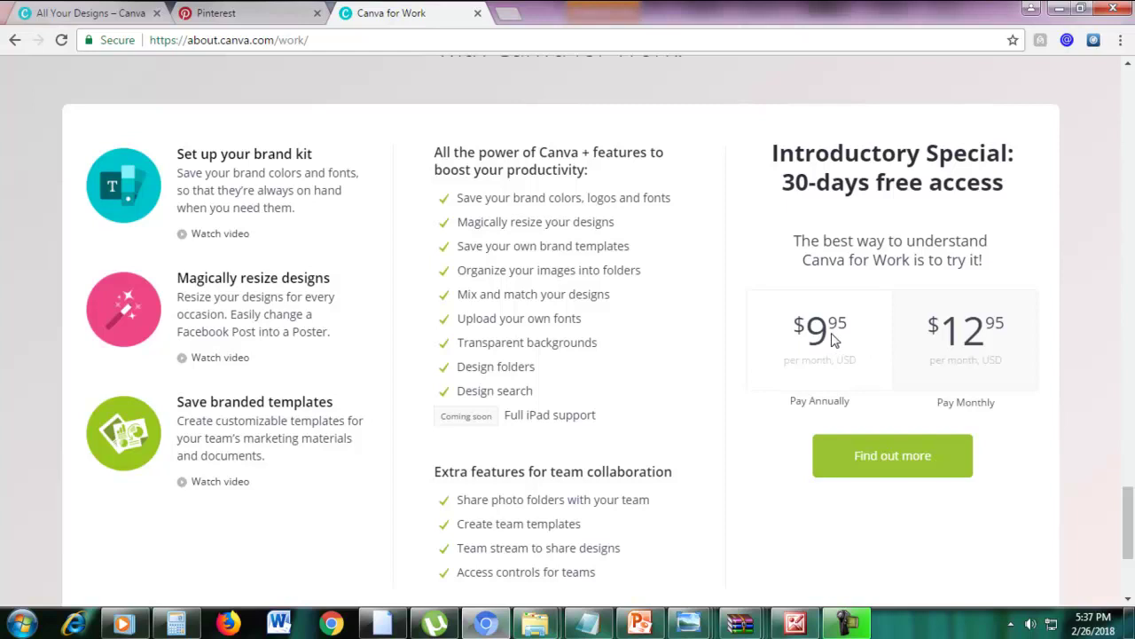
Compute 9.95 × 12 in Calculator, getting 119.4, then minimize it
click(177, 623)
click(796, 297)
text(9.)
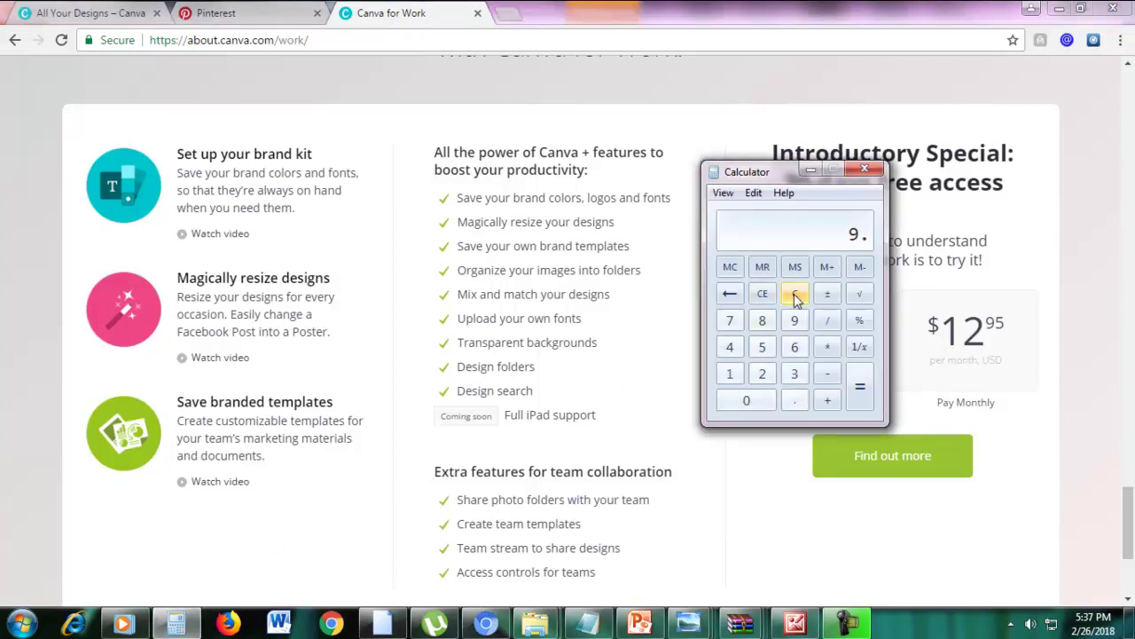
text(95*12)
key(Return)
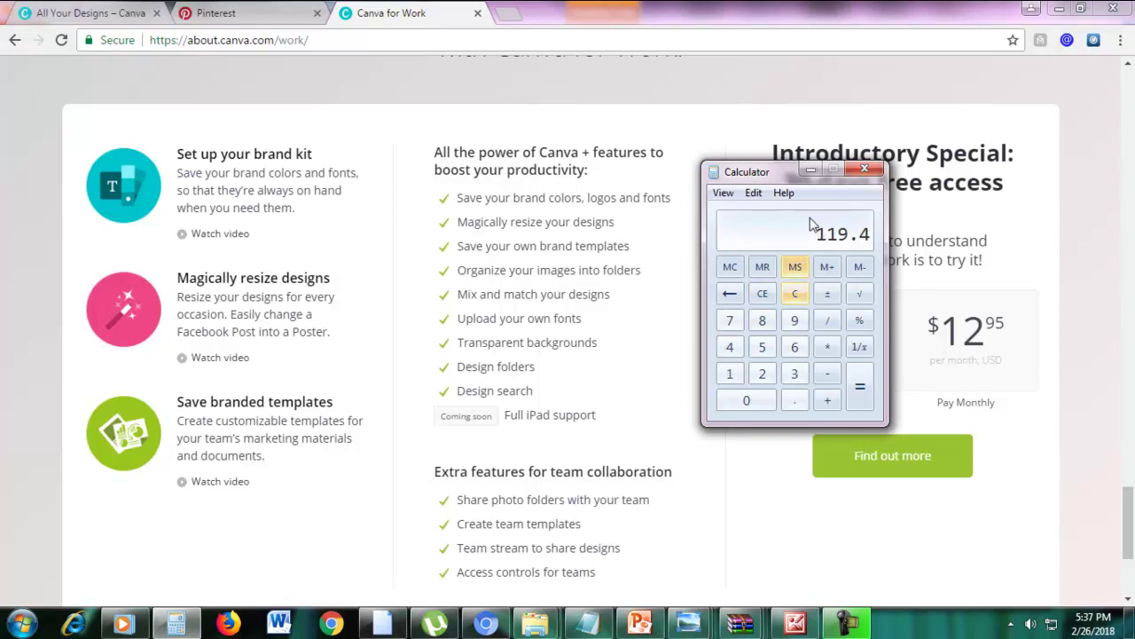
click(807, 174)
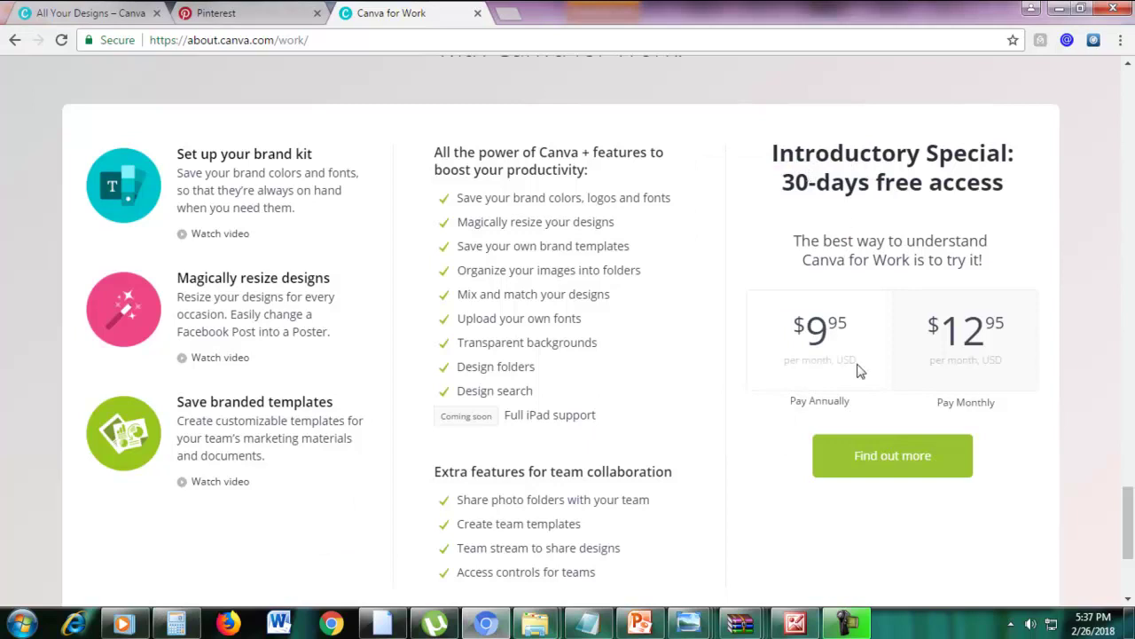
Highlight the $9.95 annual price and brand colors feature, then return to the create-a-design tab
drag(755, 332, 843, 330)
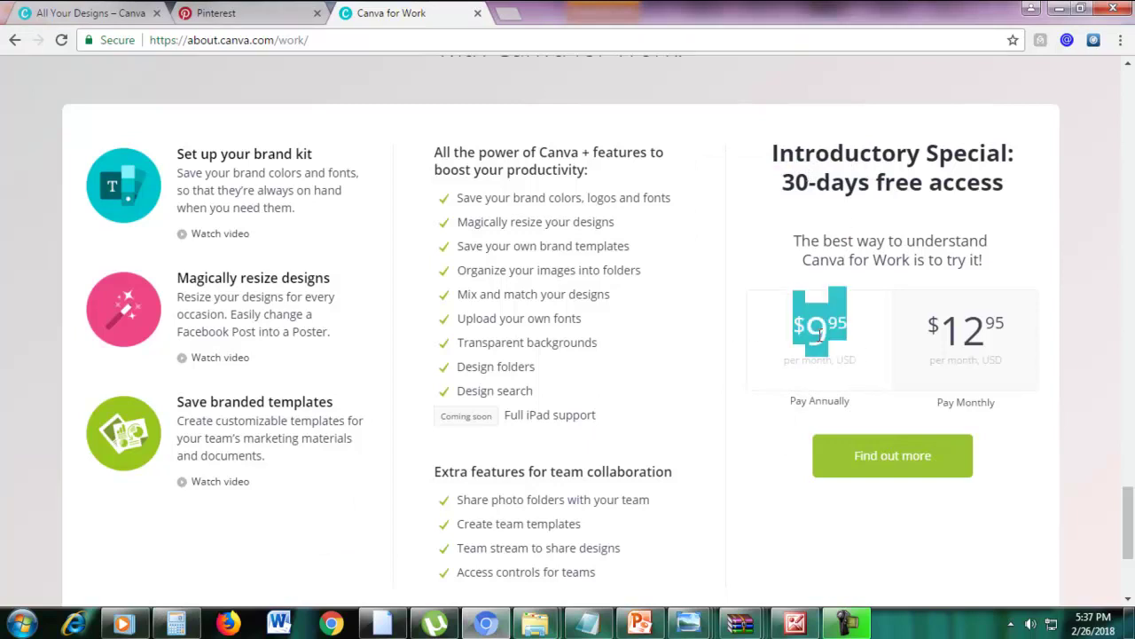
click(786, 250)
scroll(1090, 256, down, 1)
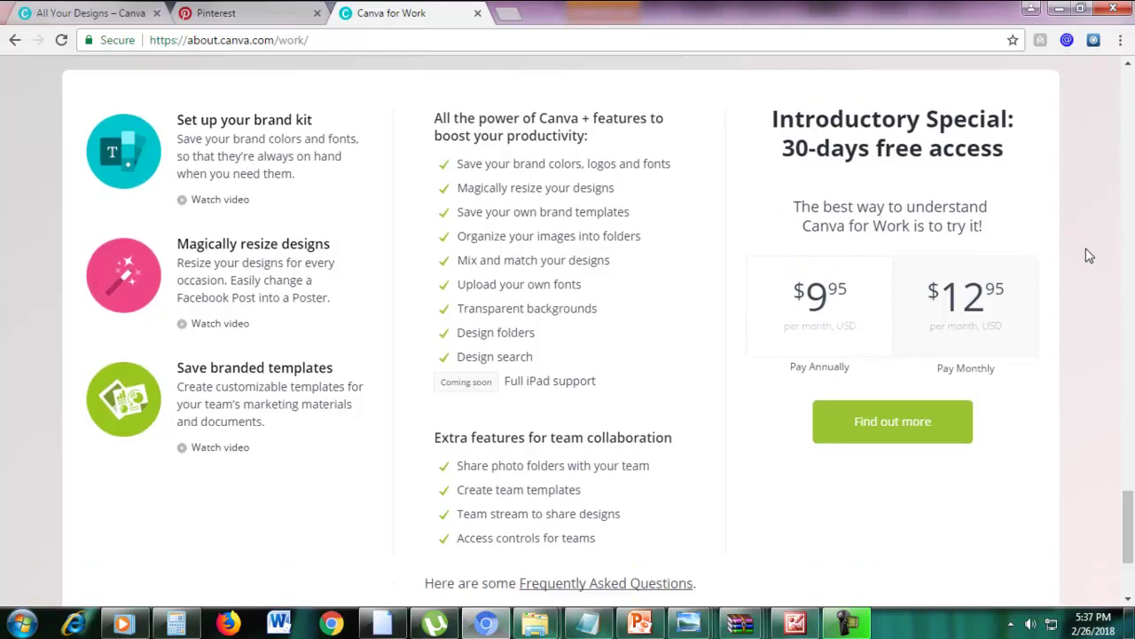
scroll(1087, 254, up, 1)
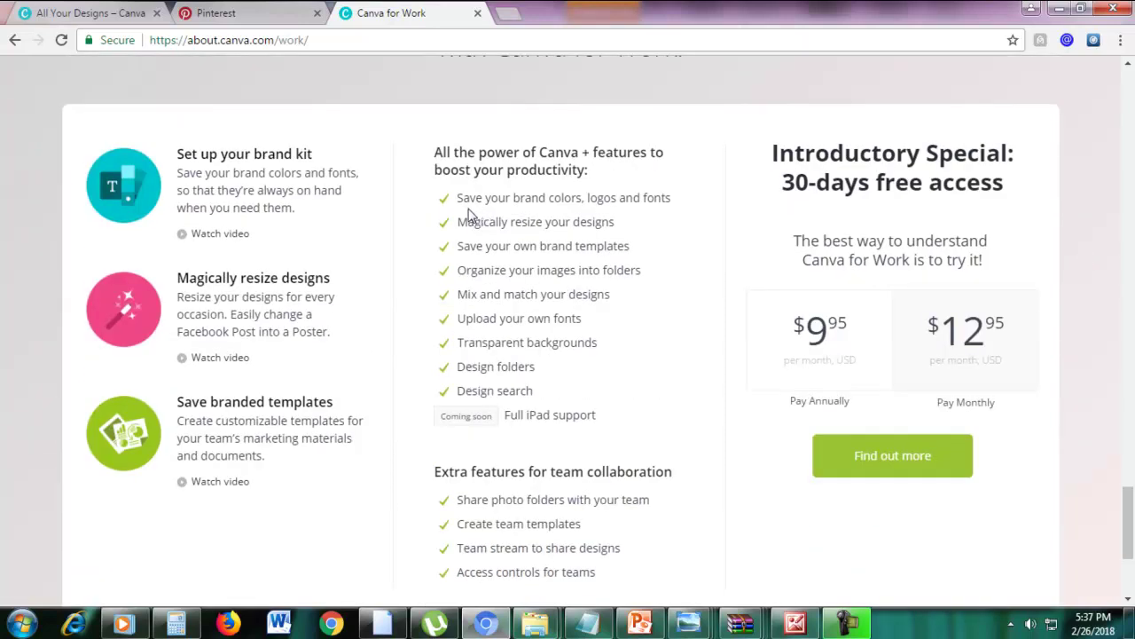
drag(644, 197, 586, 206)
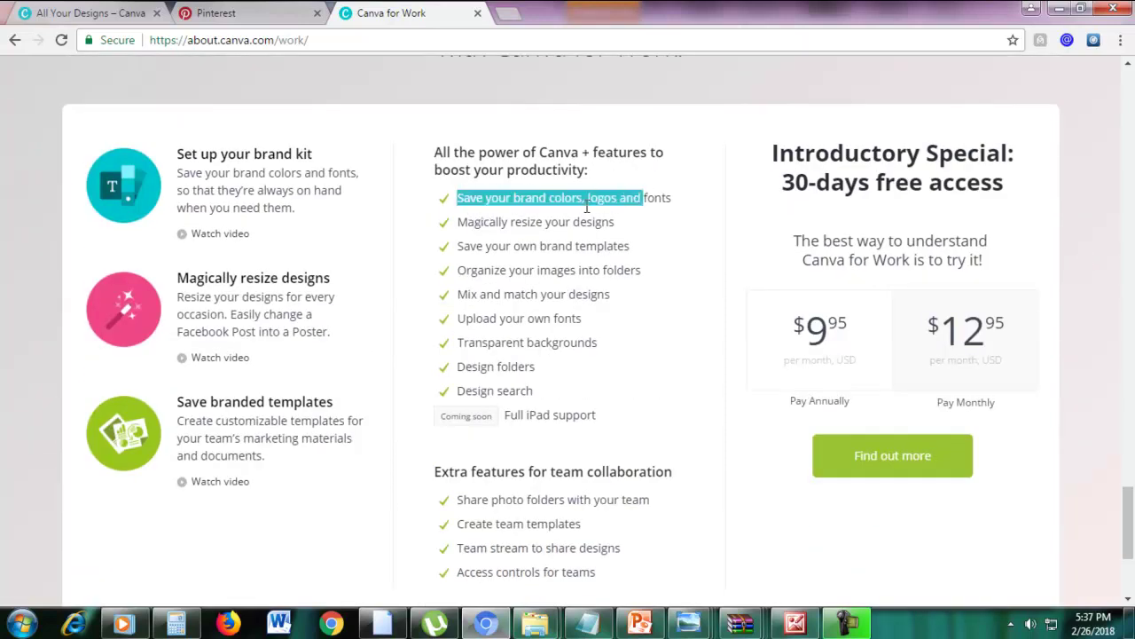
click(502, 218)
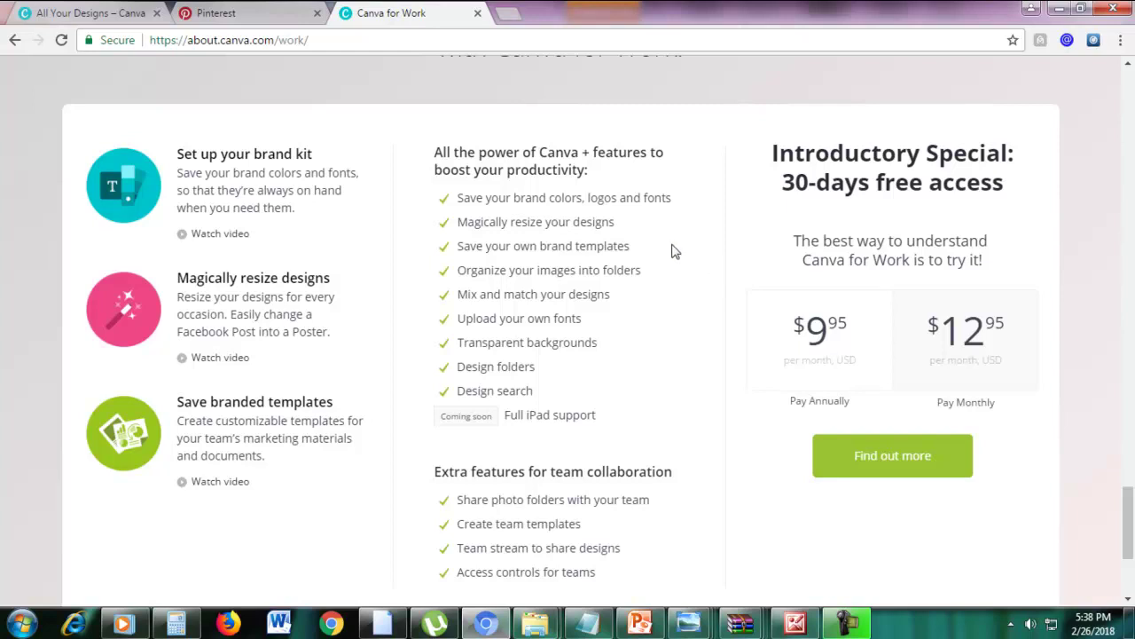
click(118, 16)
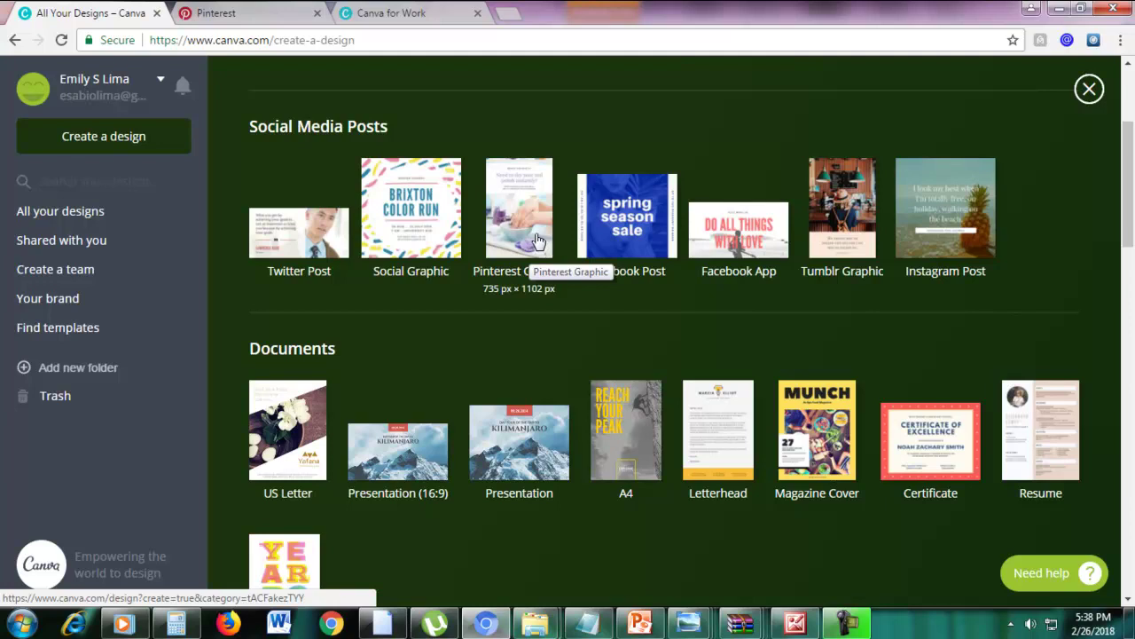
click(635, 623)
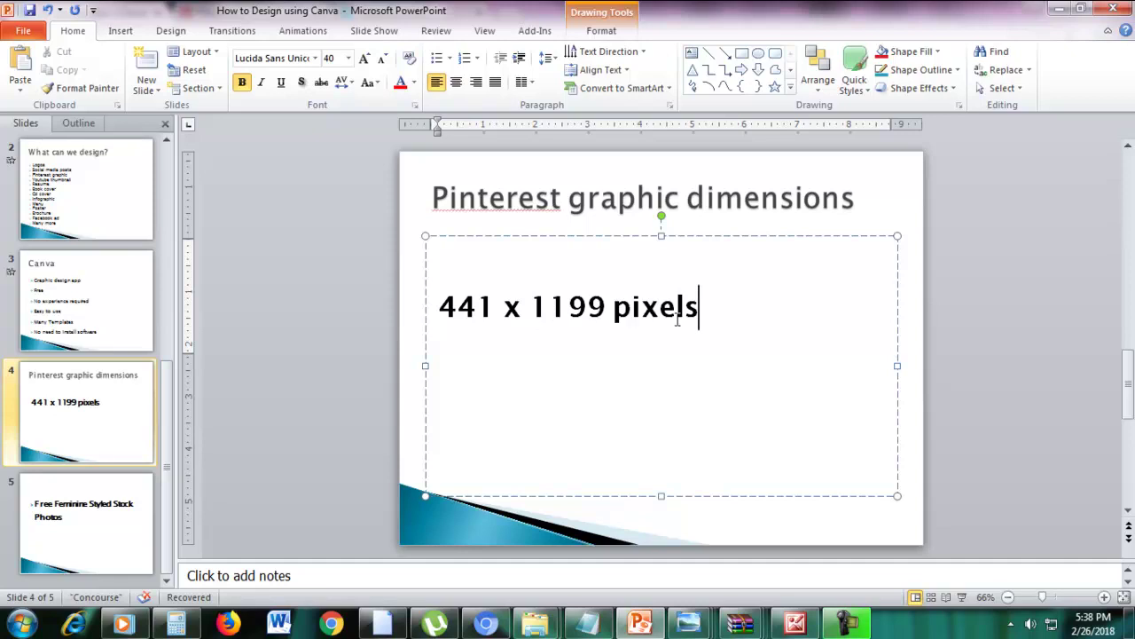
click(486, 623)
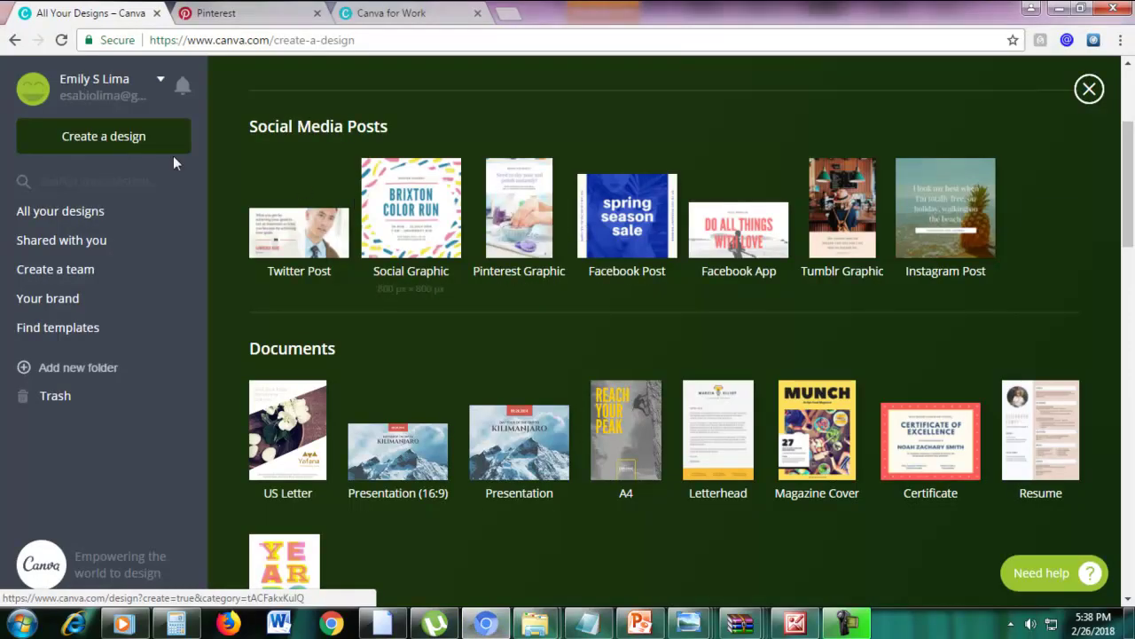
Start a blank 735 × 1102 px Pinterest Graphic and show its Resize format list
click(519, 216)
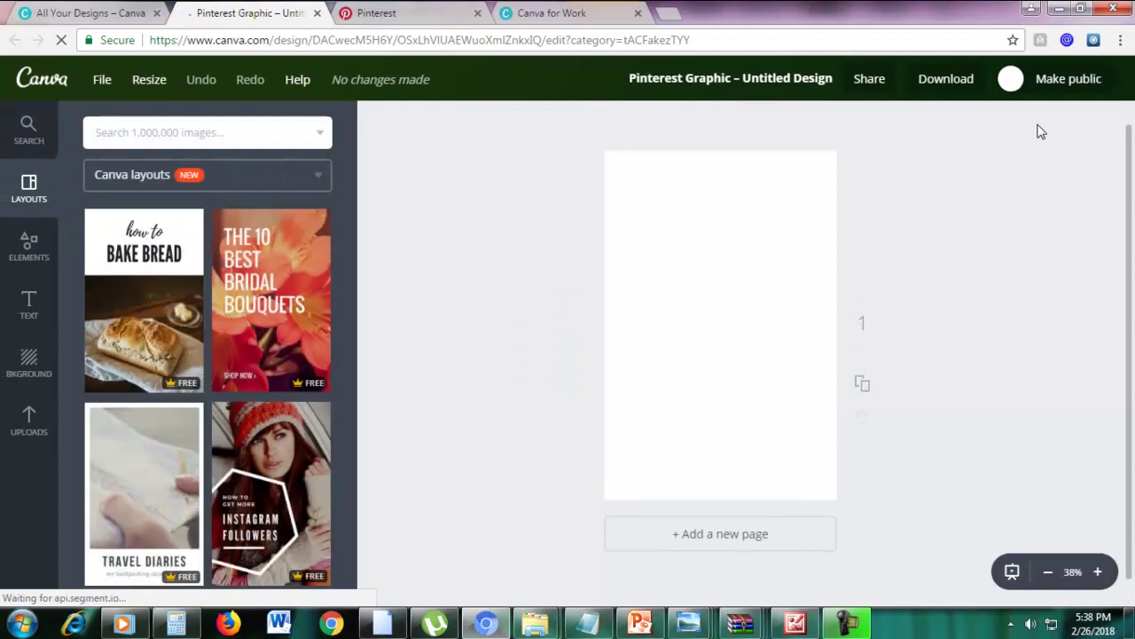
click(154, 81)
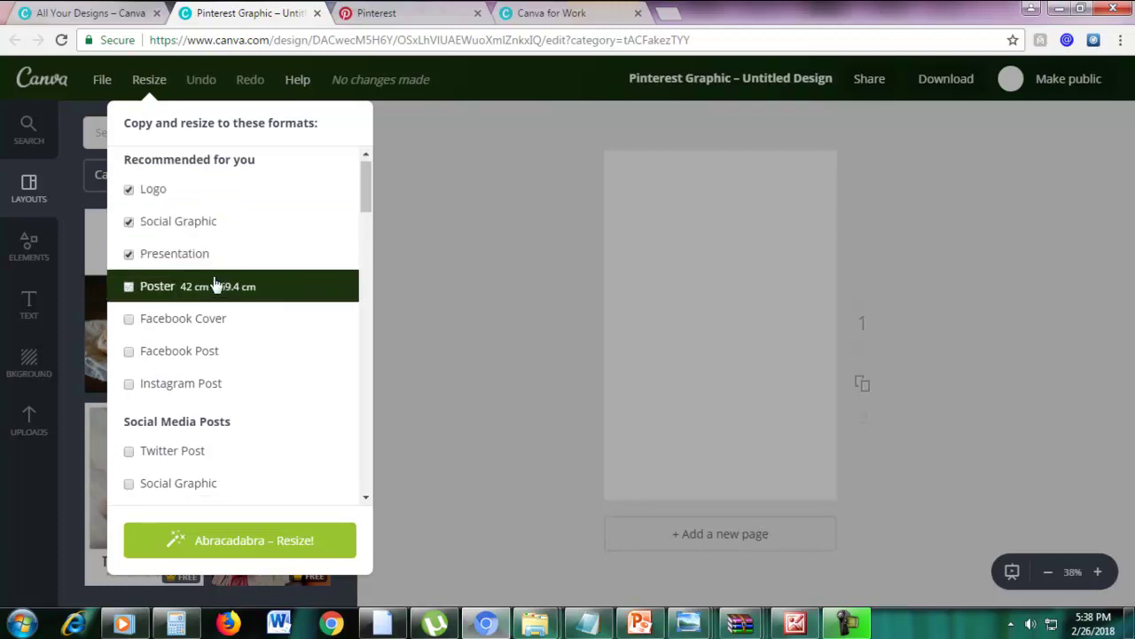
Make a 500 × 500 px Logo-only copy, with Social Graphic and Presentation unticked
scroll(215, 293, down, 5)
drag(365, 338, 371, 159)
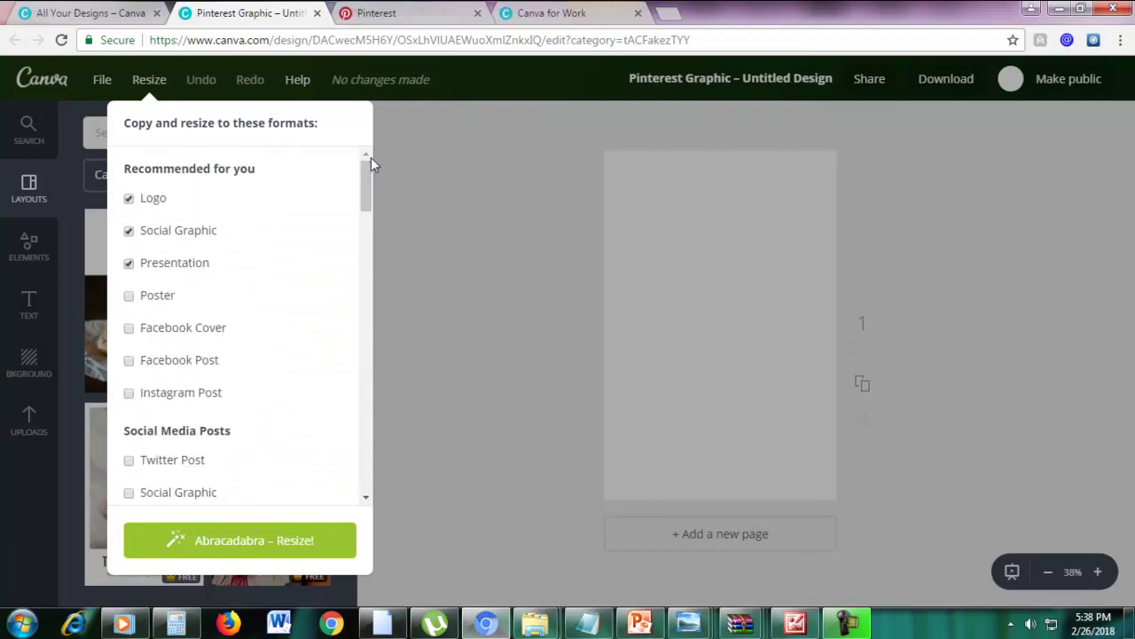
click(128, 230)
click(128, 265)
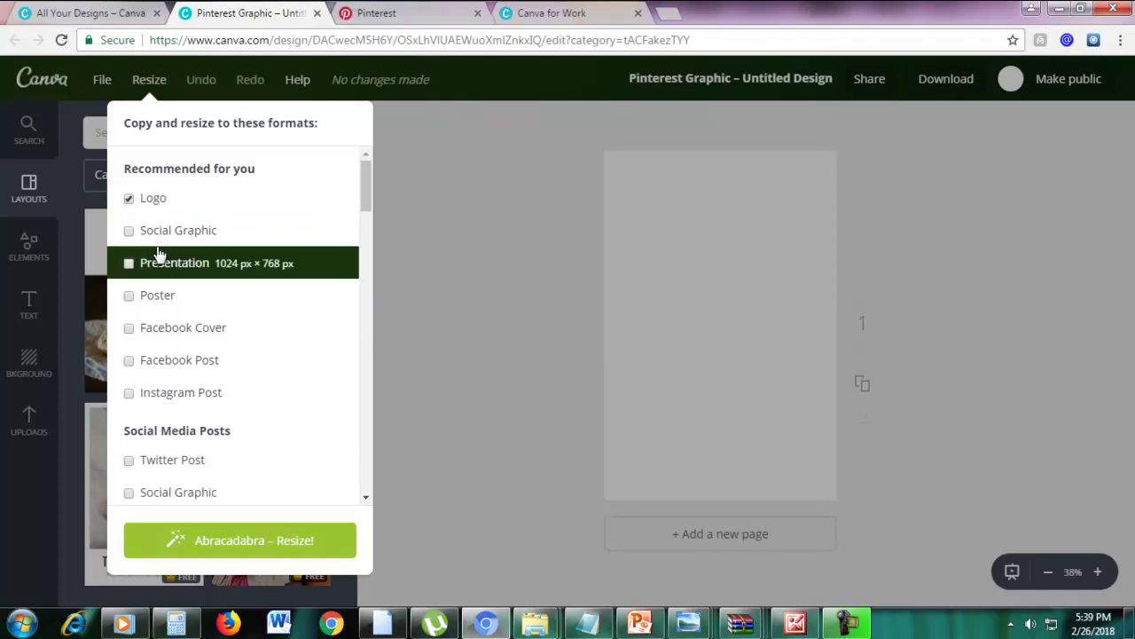
click(129, 199)
click(129, 199)
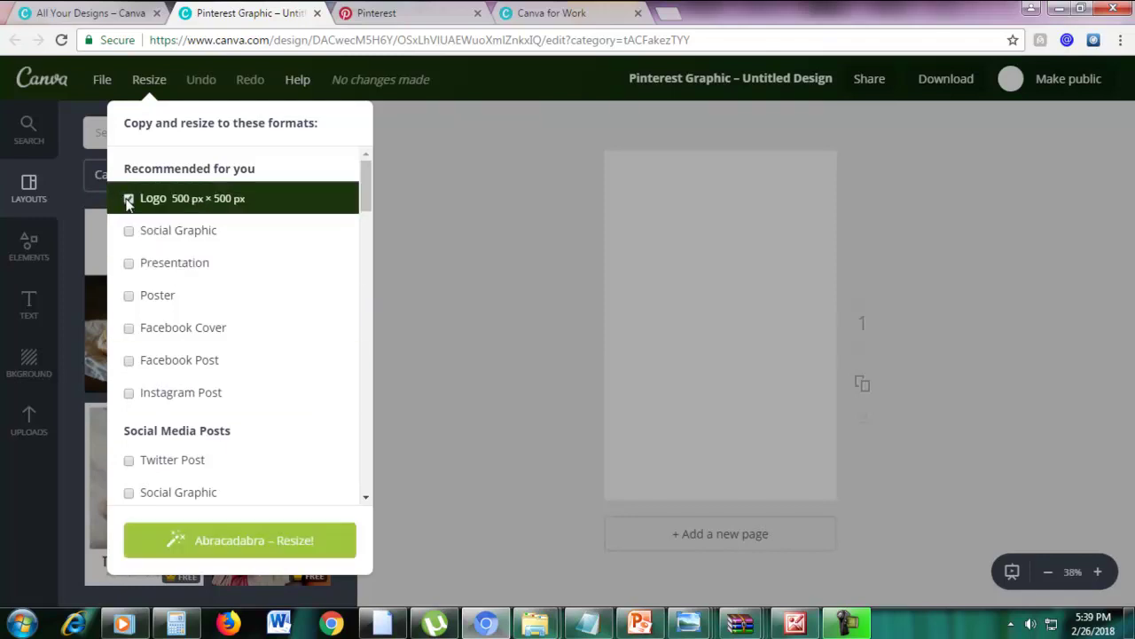
click(253, 543)
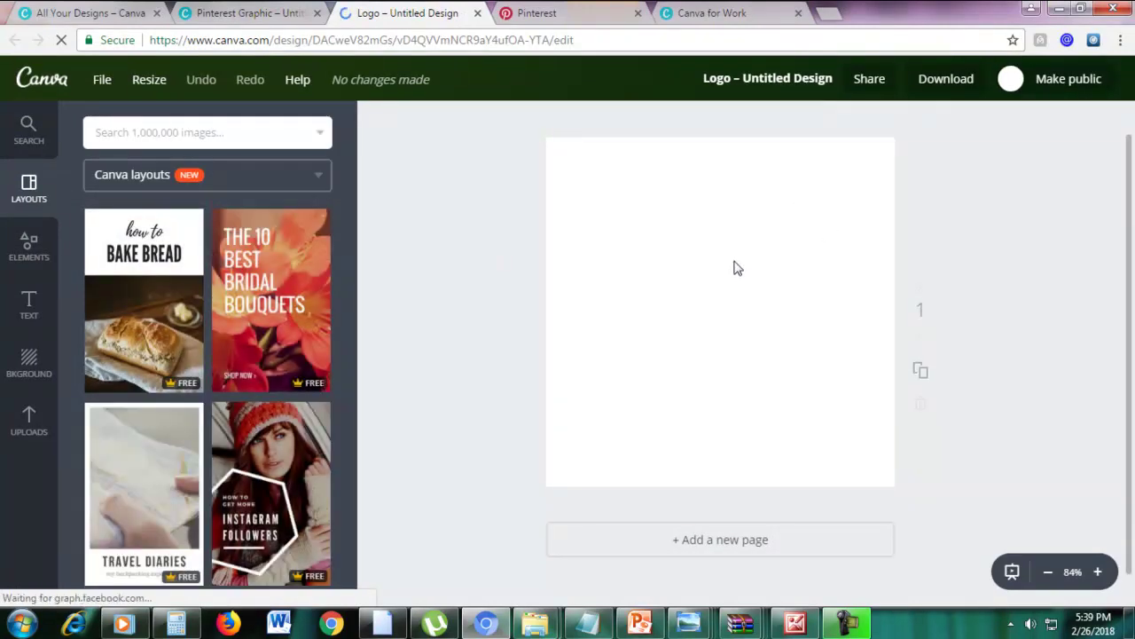
Apply the How to Bake Bread layout to the Logo copy, then close its tab
click(156, 318)
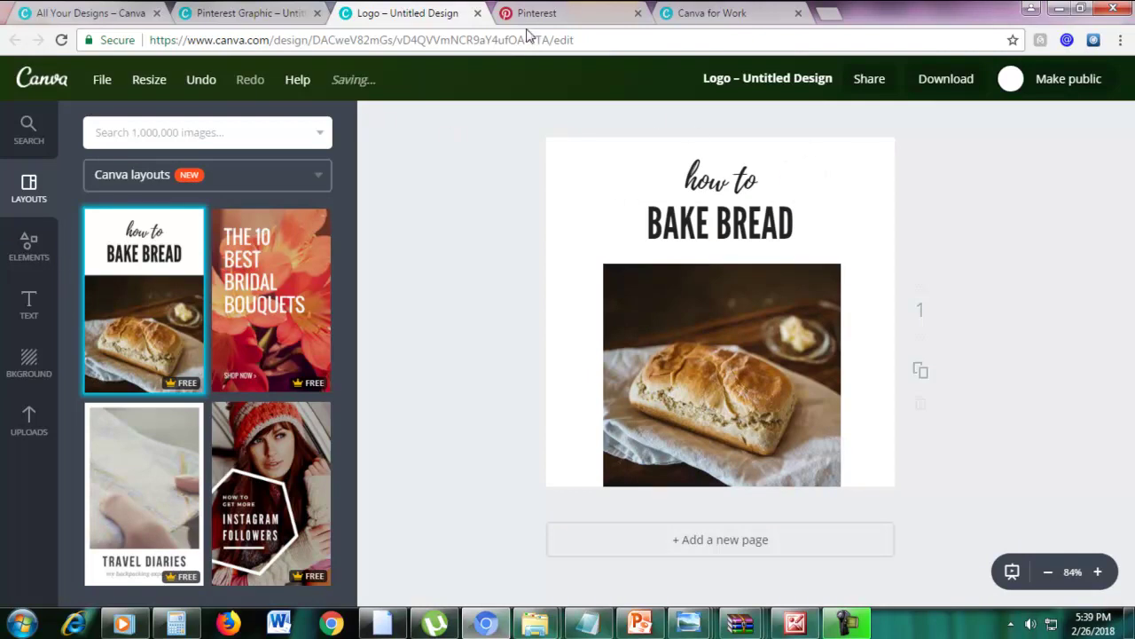
click(478, 14)
click(479, 14)
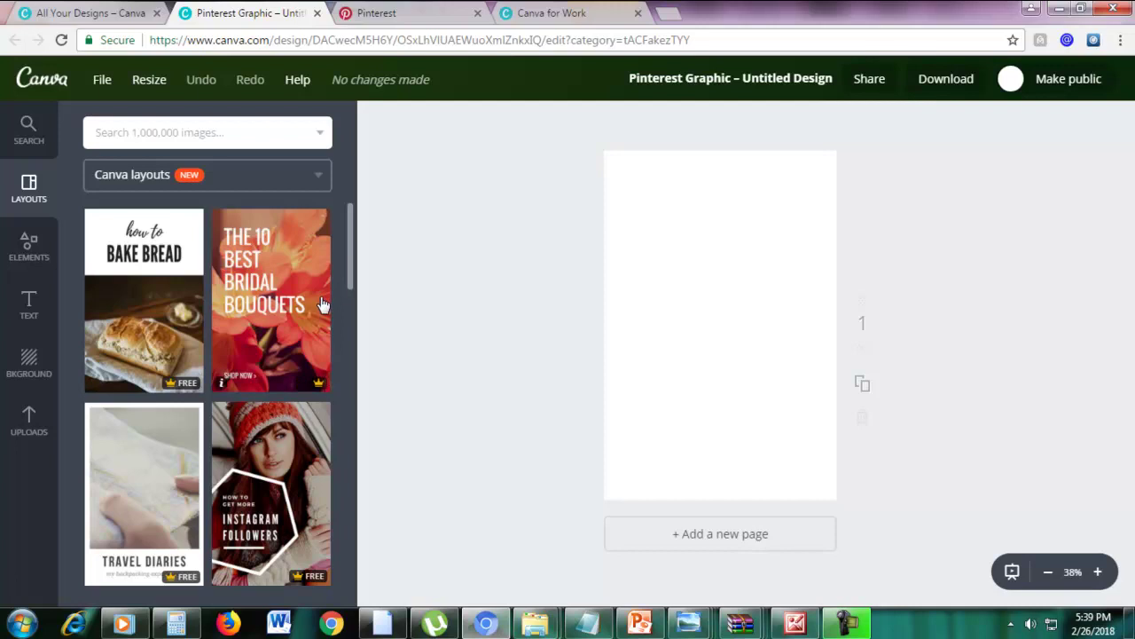
Apply the 'All About Boom Netting' layout to the Pinterest graphic and bring up Resize
scroll(297, 330, down, 8)
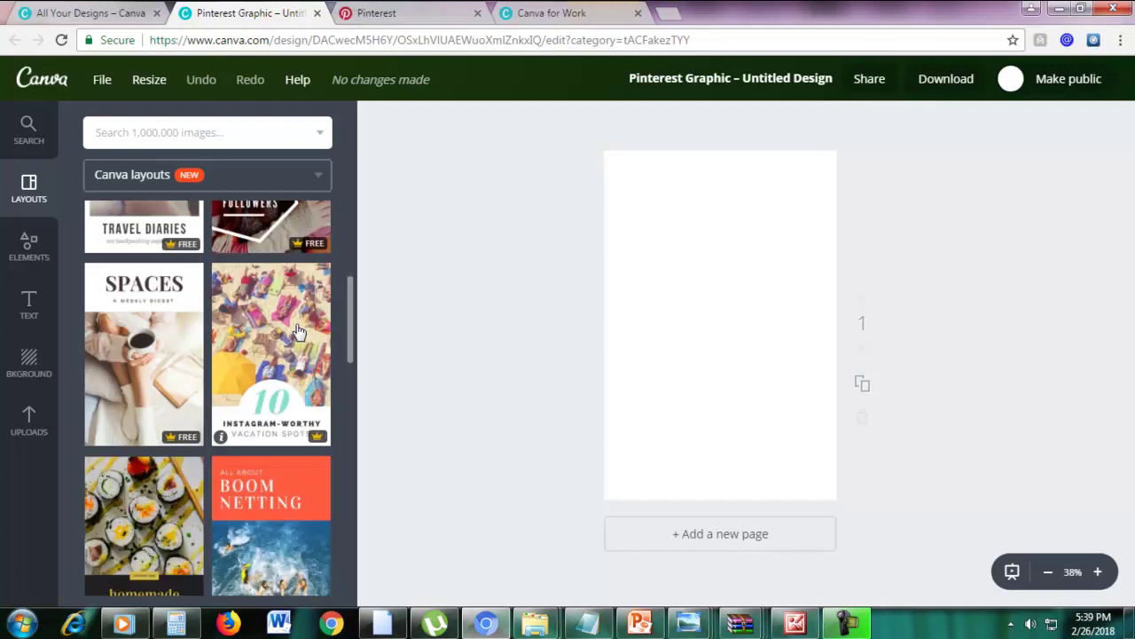
scroll(297, 330, up, 2)
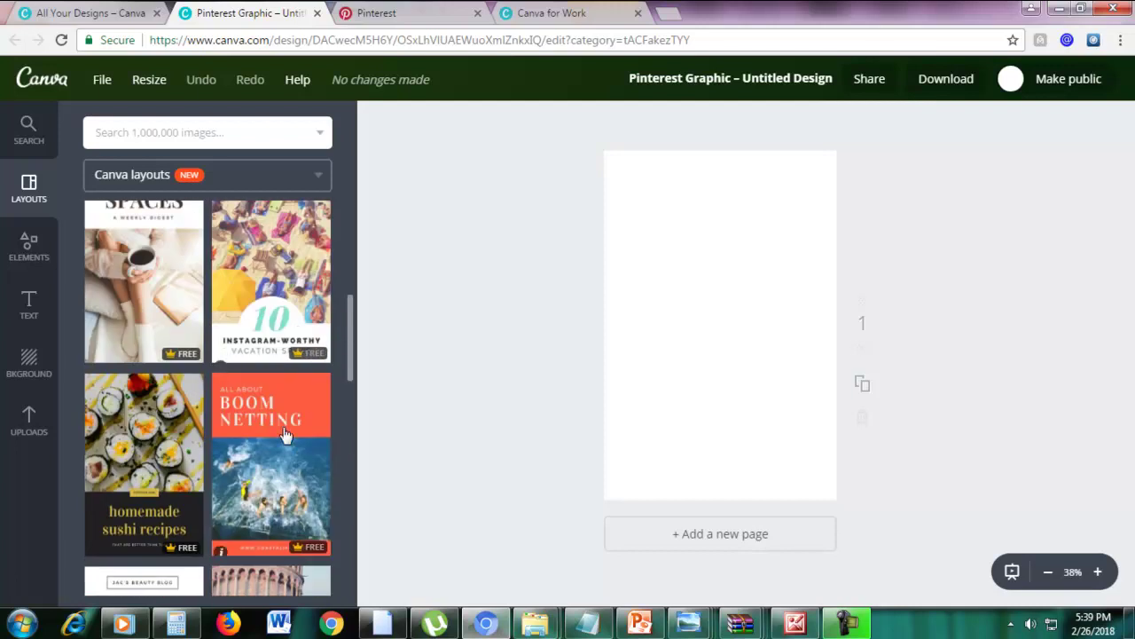
click(300, 398)
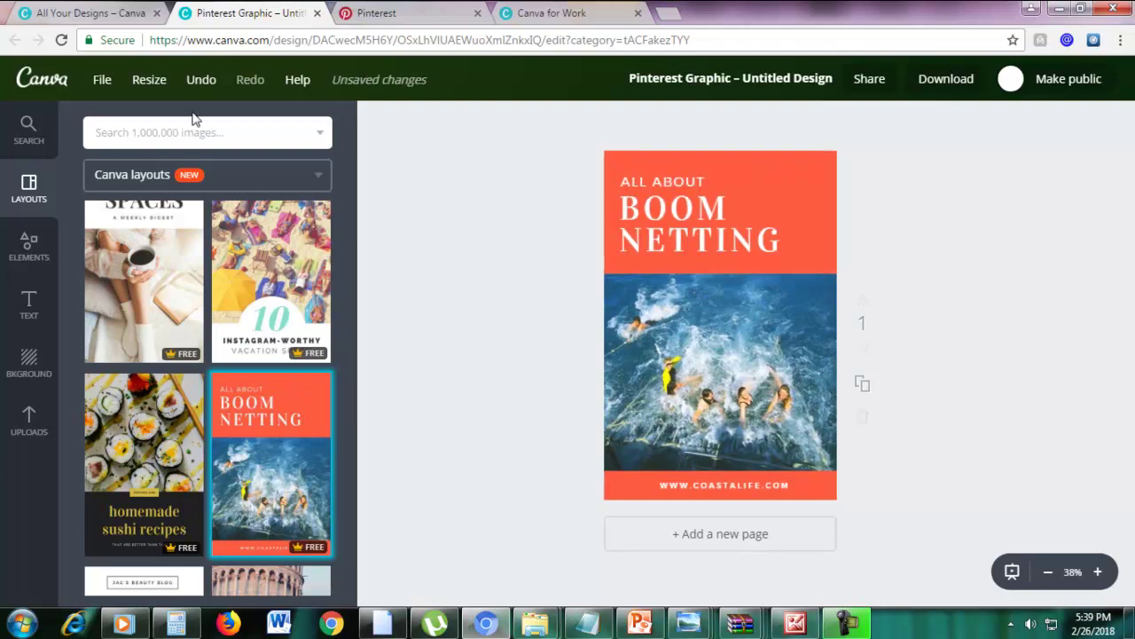
click(144, 79)
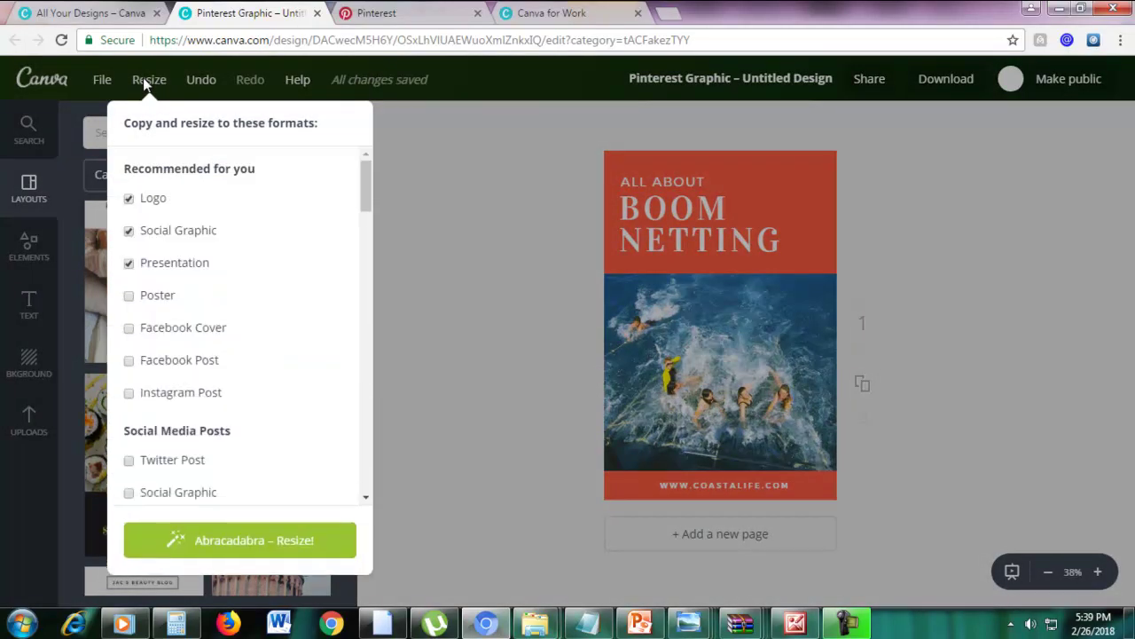
Untick Logo and run Abracadabra – Resize, retrying after the pop-up permission notice
click(130, 232)
scroll(240, 258, down, 3)
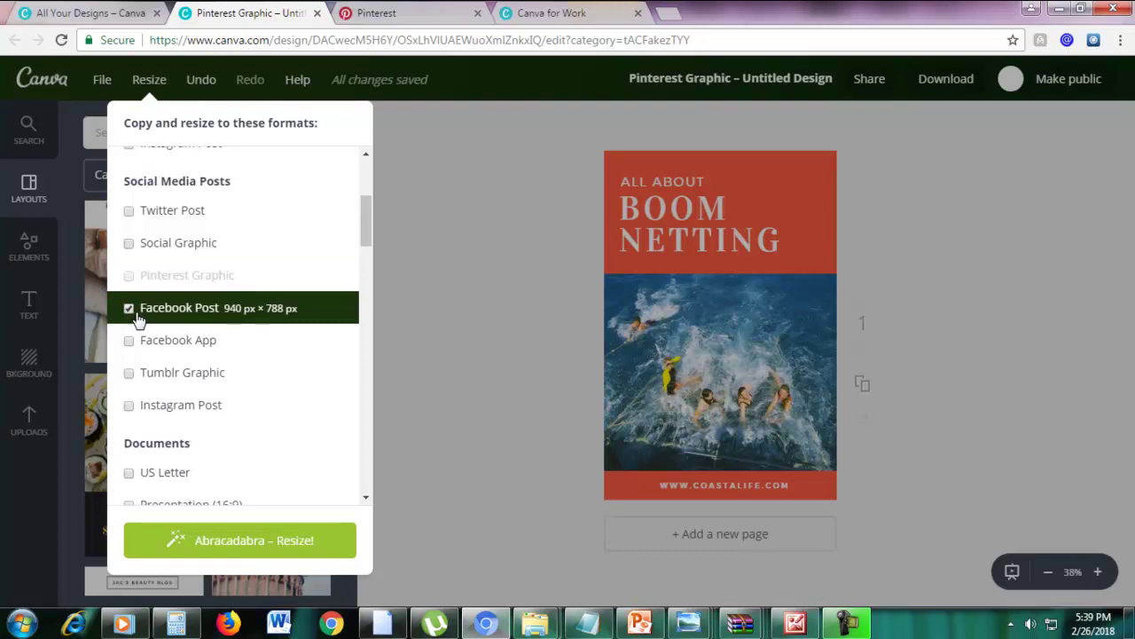
click(245, 548)
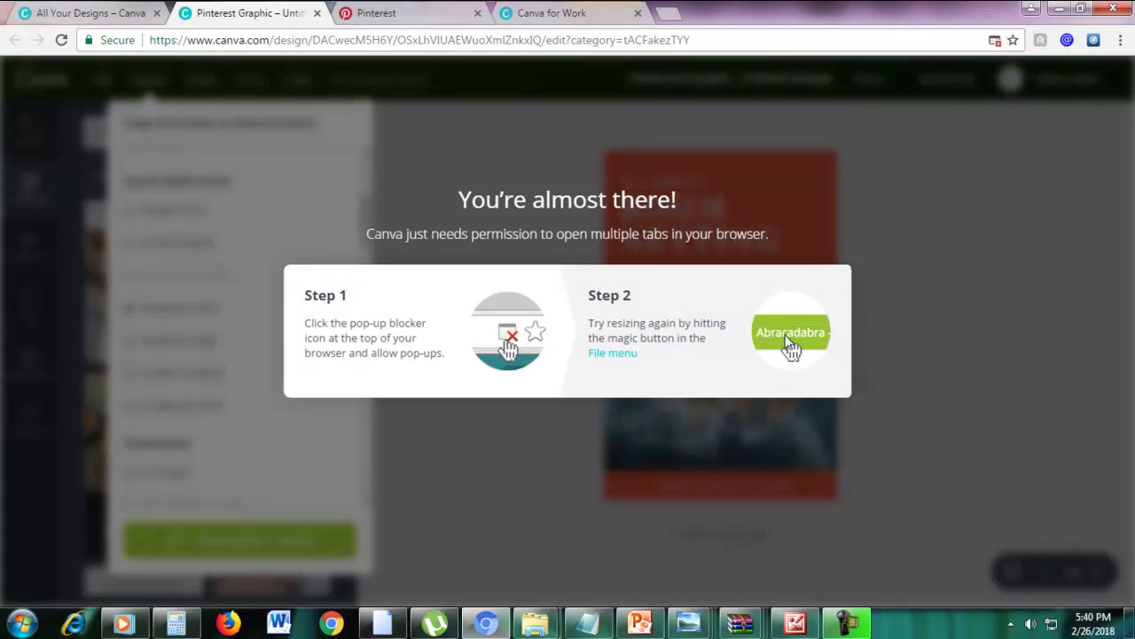
click(622, 157)
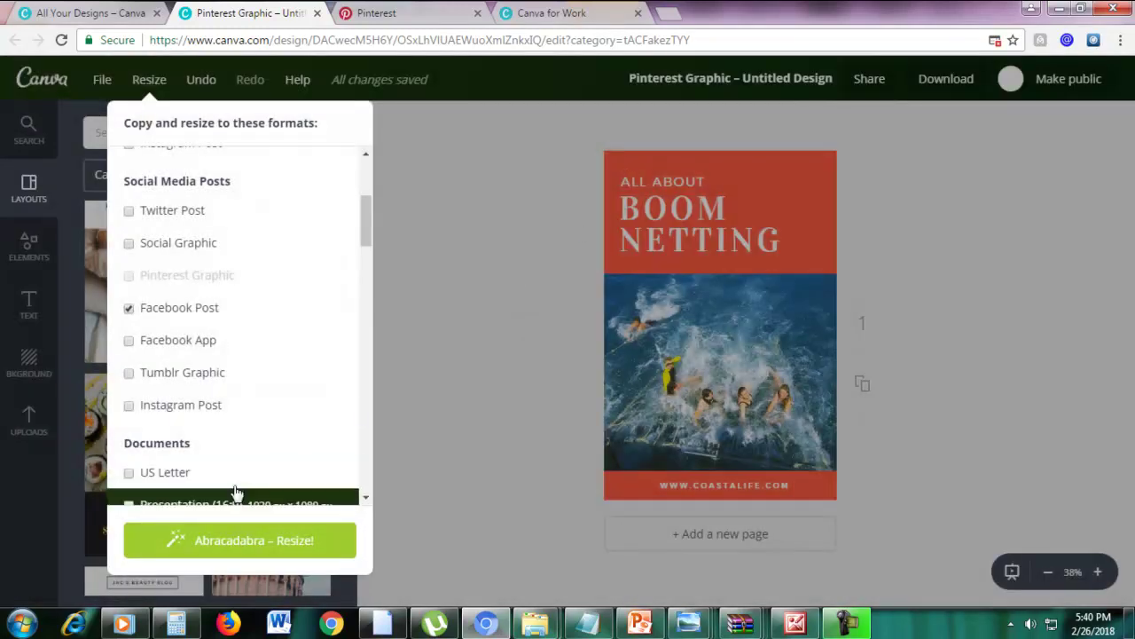
click(224, 540)
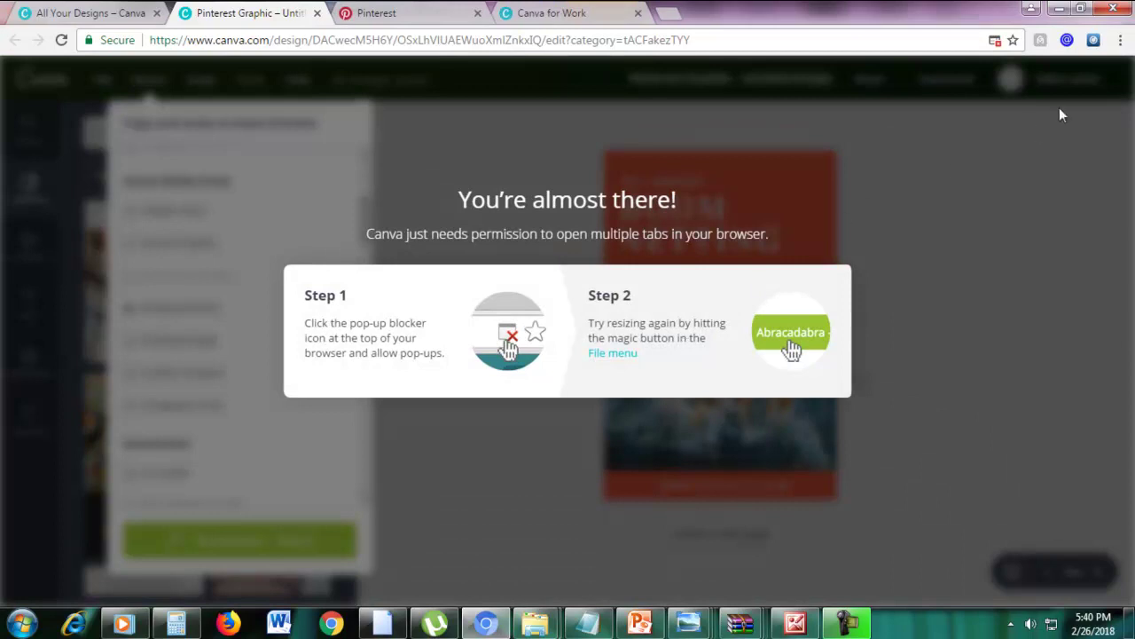
Always allow pop-ups from canva.com in Chrome and reload the Boom Netting design
click(996, 41)
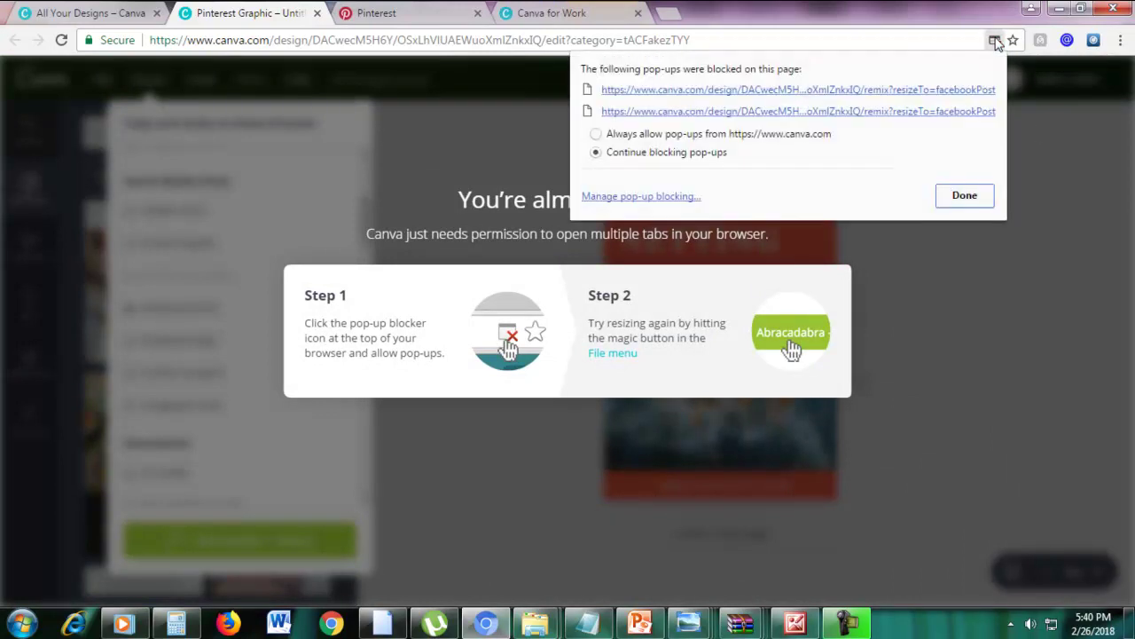
click(596, 135)
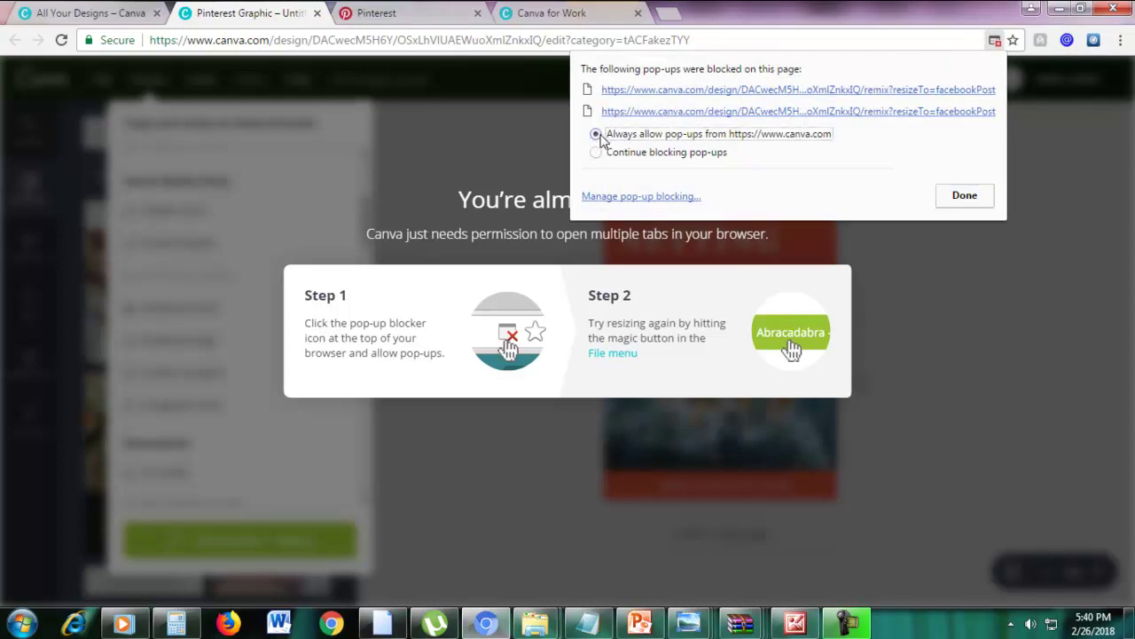
click(956, 199)
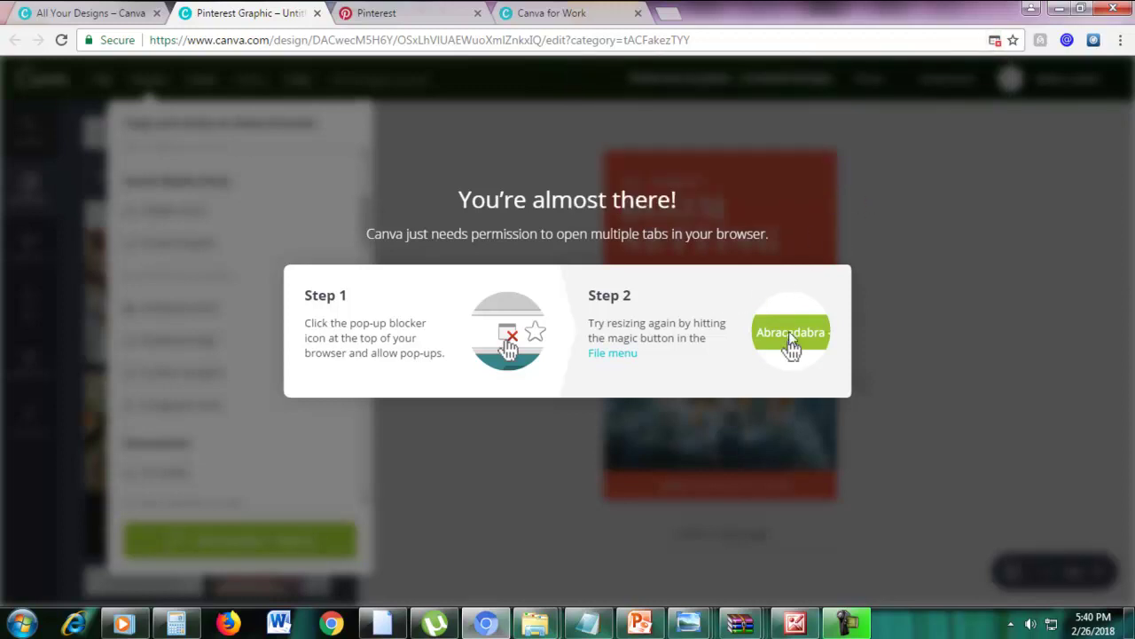
click(347, 41)
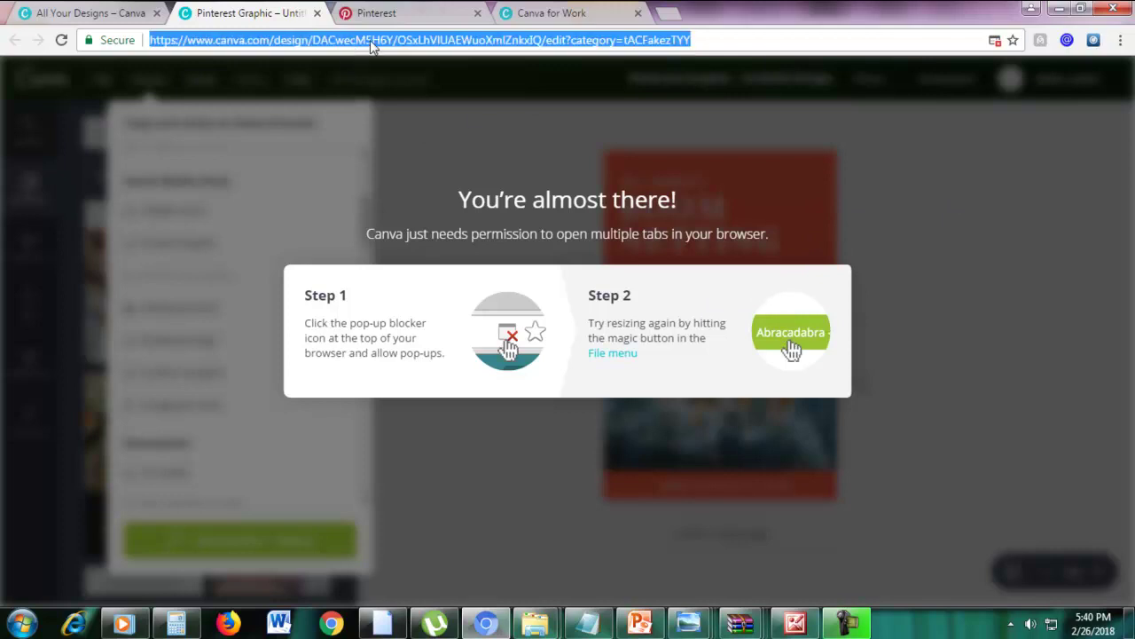
key(Return)
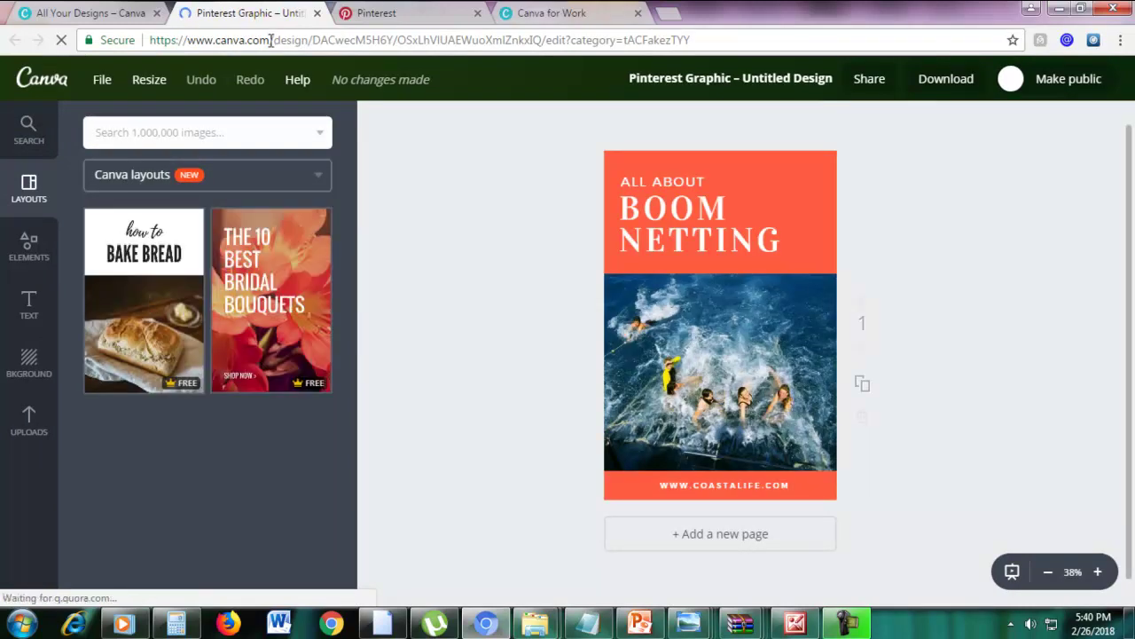
Resize into a 940 × 788 px Facebook Post copy, unticking Logo, Social Graphic and Presentation
click(142, 83)
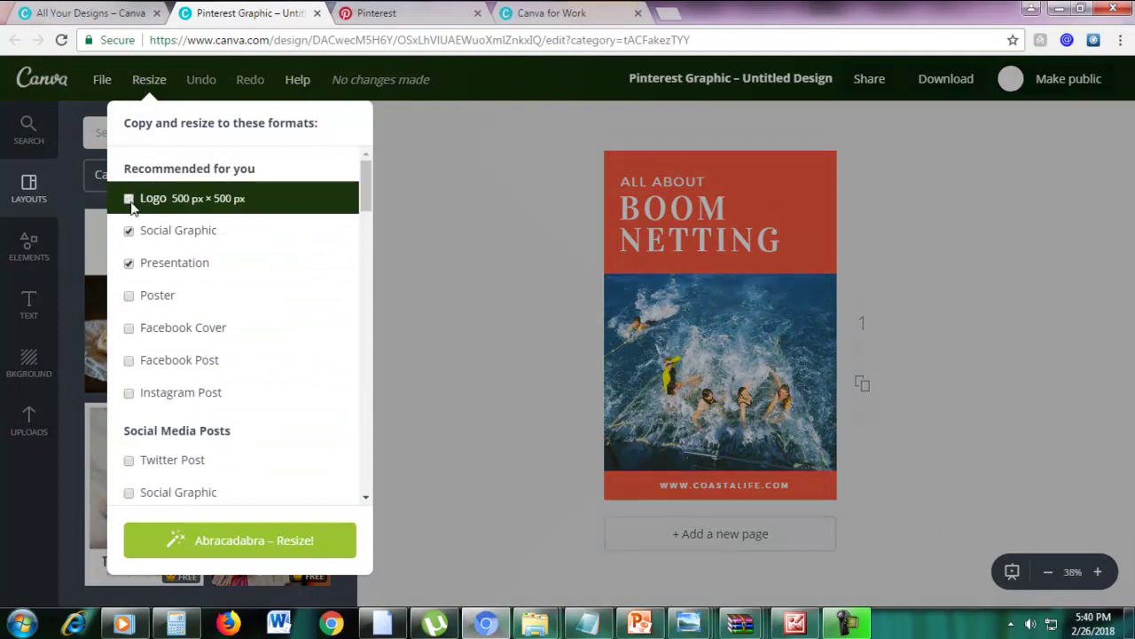
click(128, 199)
click(129, 230)
click(129, 262)
scroll(258, 271, down, 5)
scroll(257, 271, up, 3)
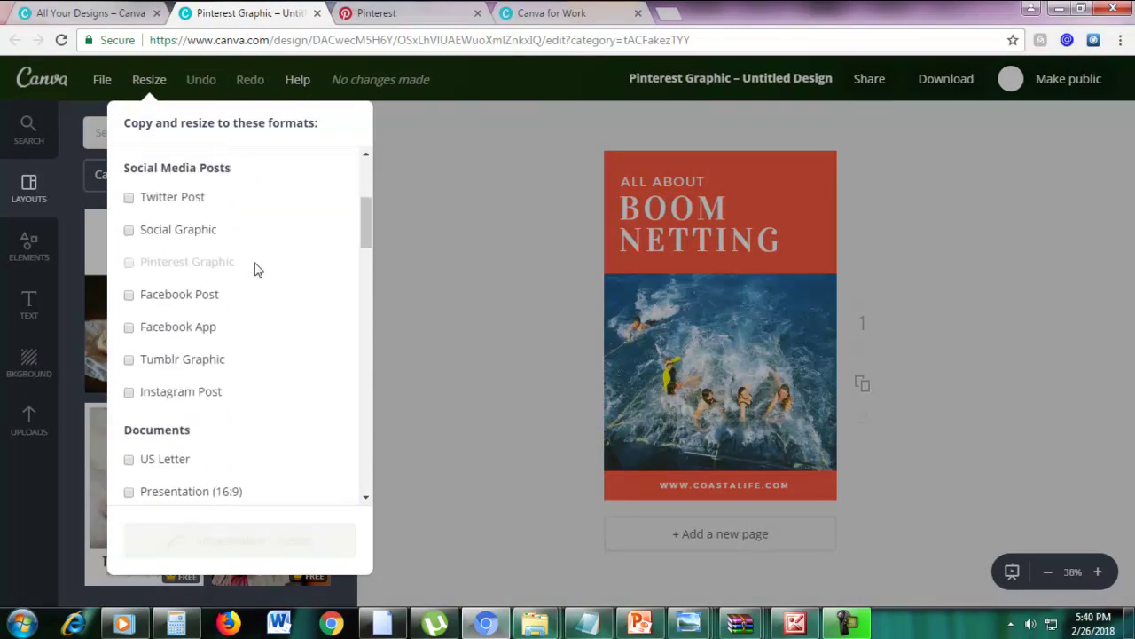
click(128, 307)
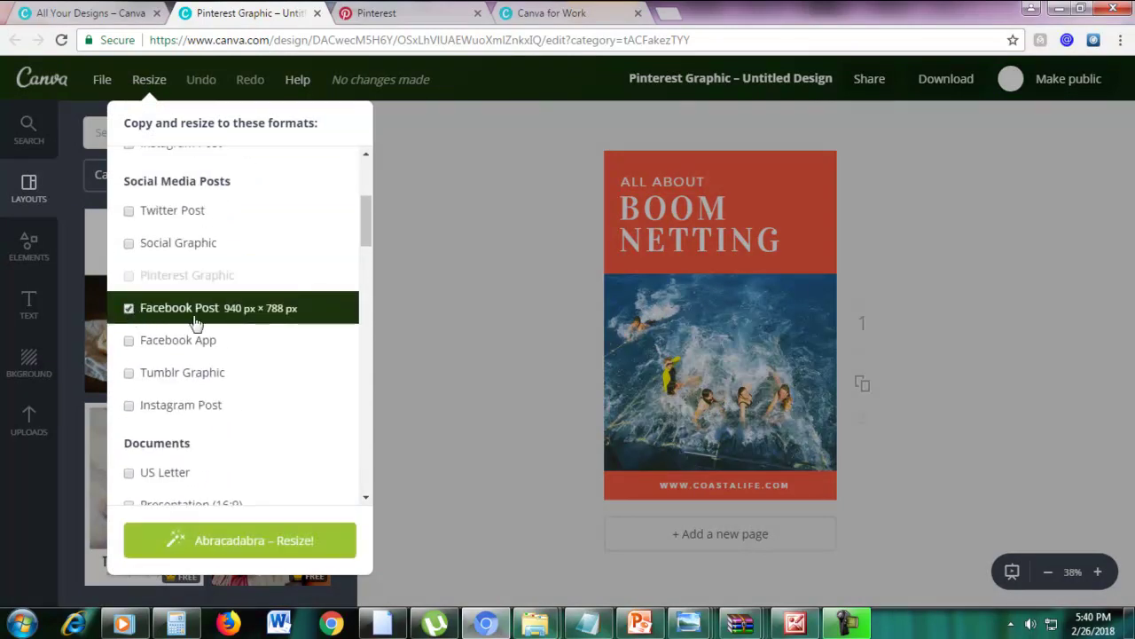
click(263, 541)
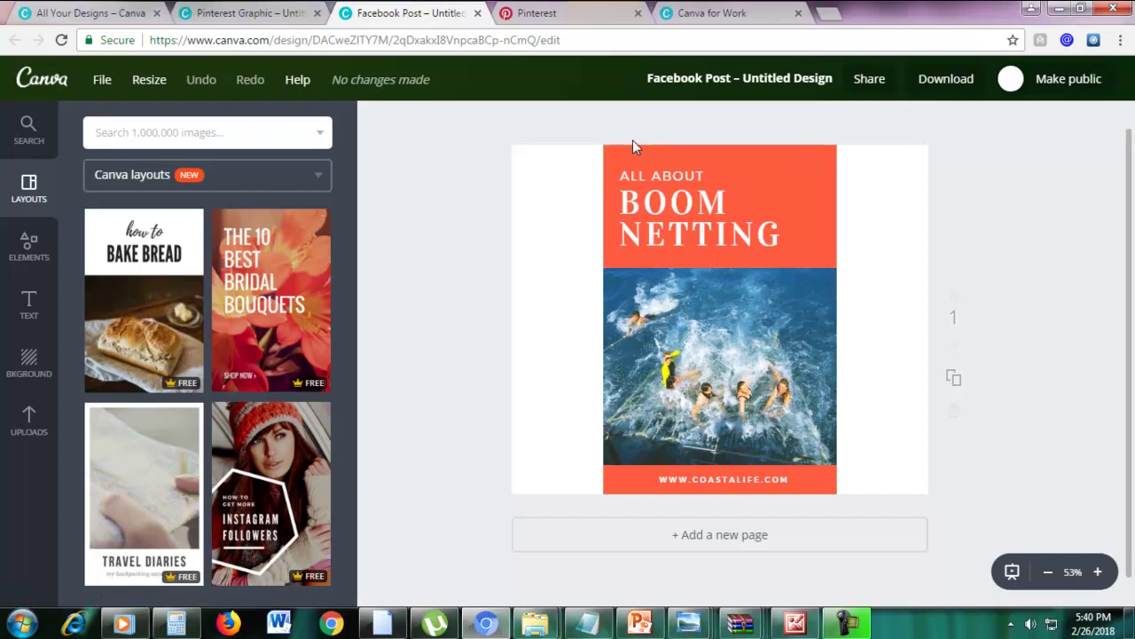
Stretch the orange header box to both edges of the Facebook Post page
click(823, 157)
drag(831, 202, 954, 206)
drag(603, 204, 511, 204)
Enlarge the water photo to fill the full page width
click(784, 363)
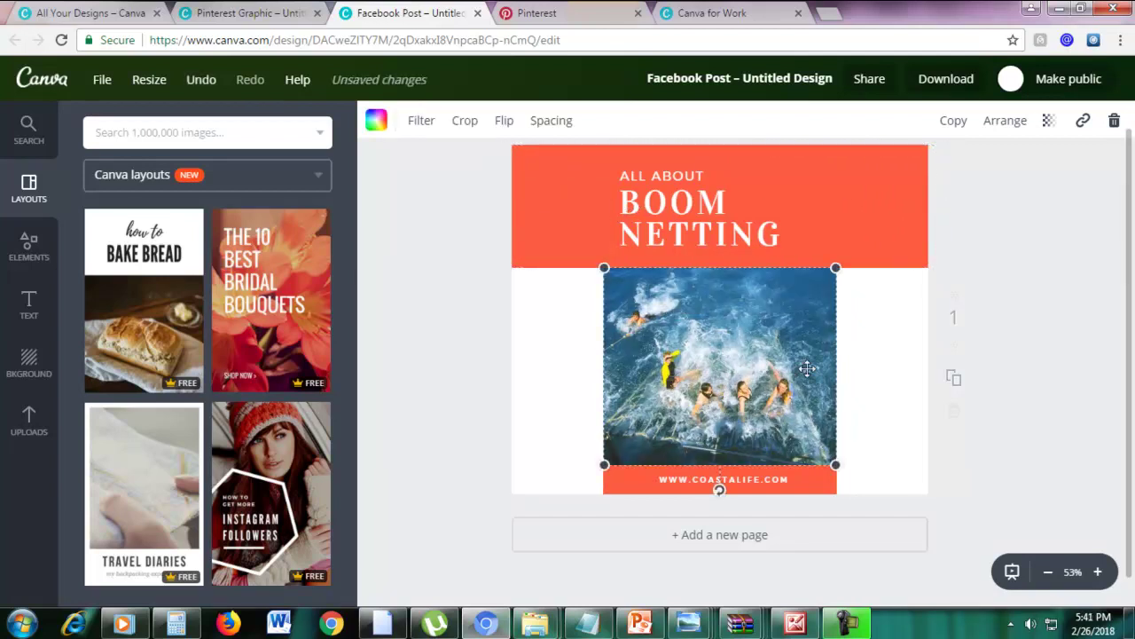
drag(836, 464, 958, 482)
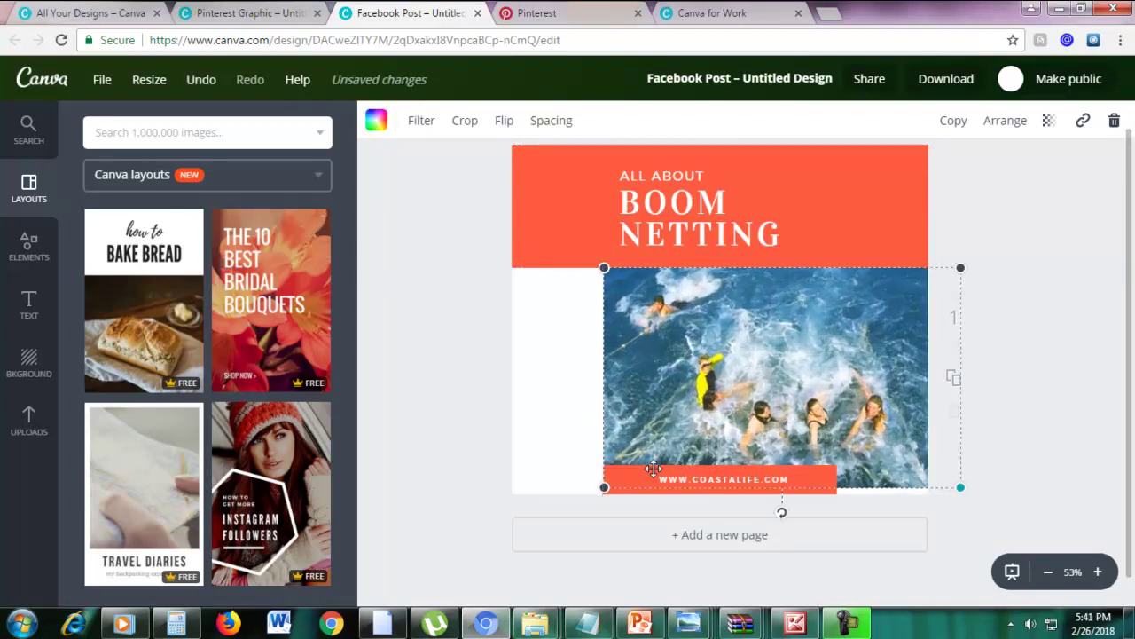
drag(603, 482, 390, 532)
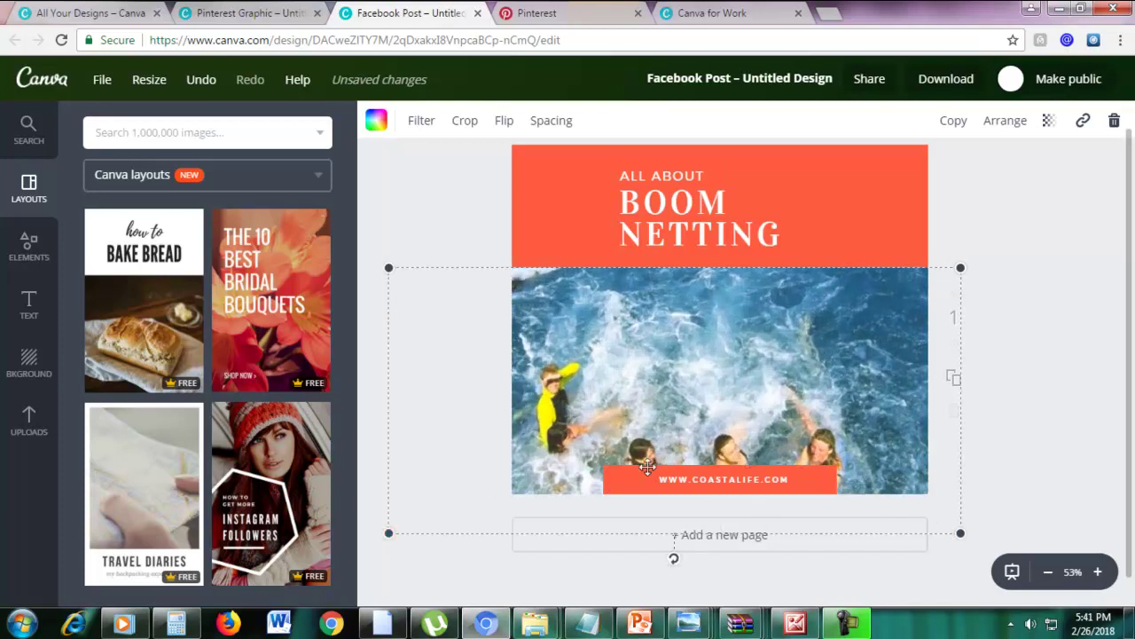
click(1082, 328)
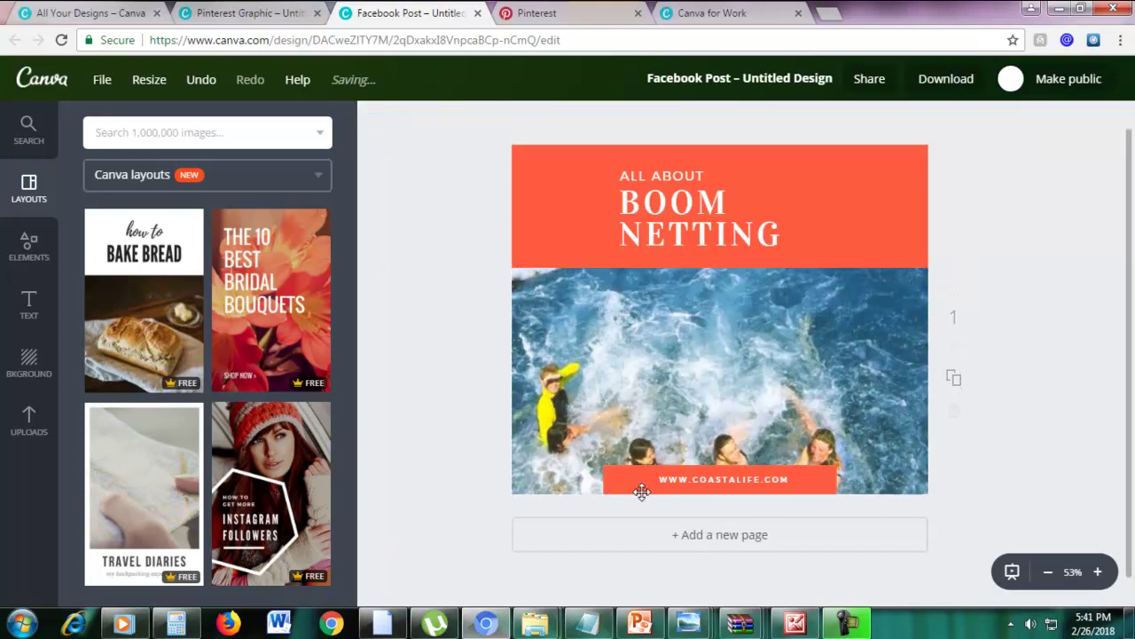
click(629, 480)
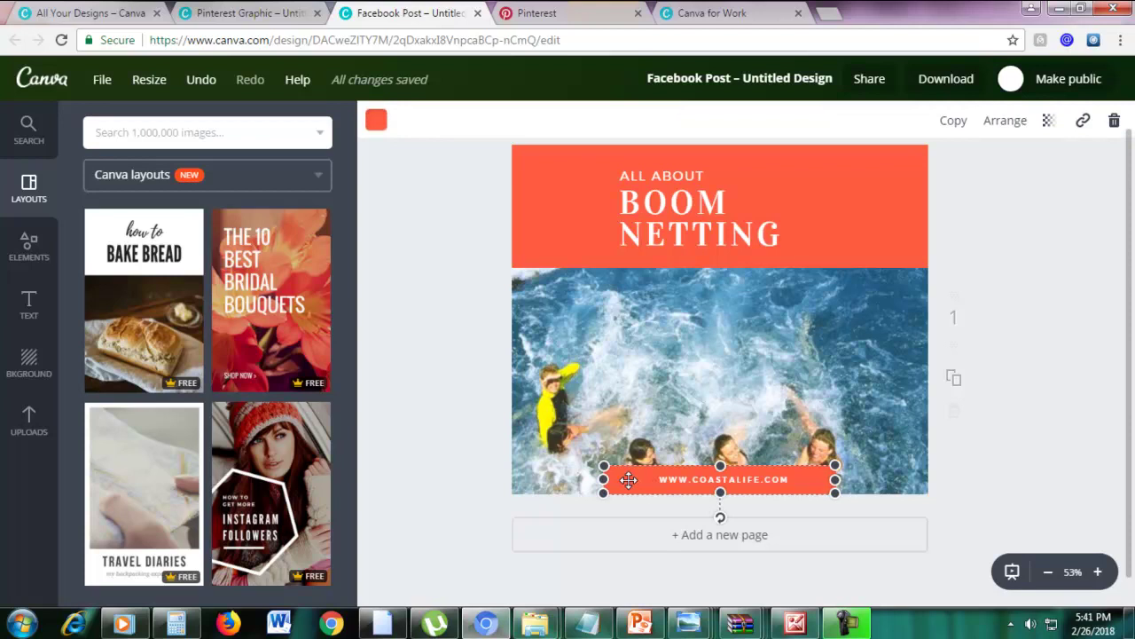
drag(604, 479, 496, 479)
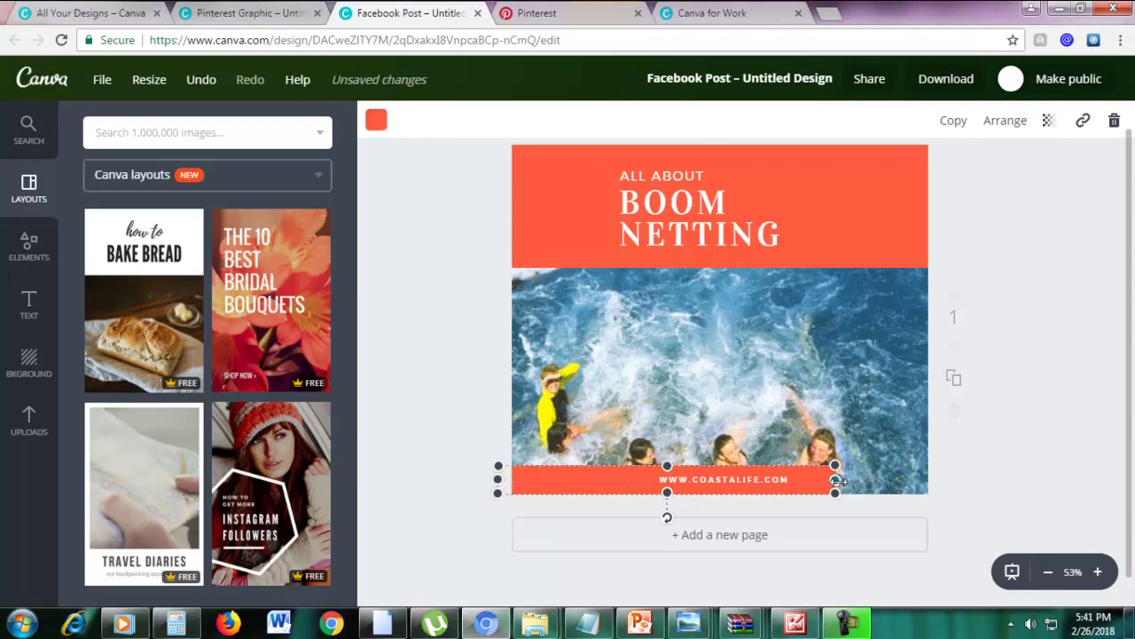
drag(835, 480, 964, 480)
click(1064, 381)
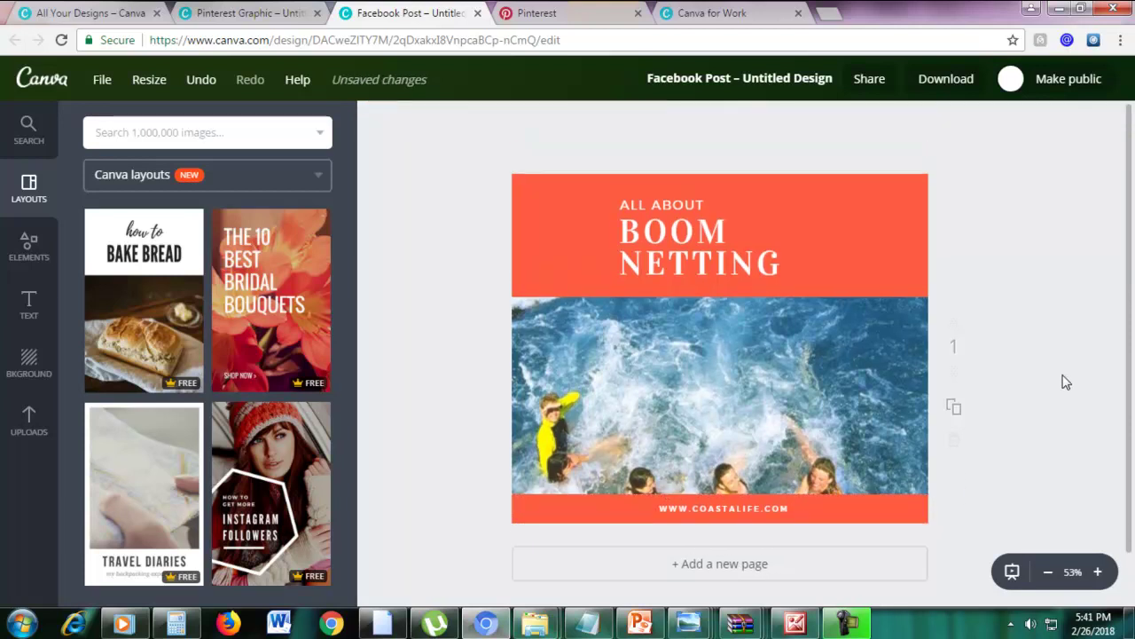
click(266, 12)
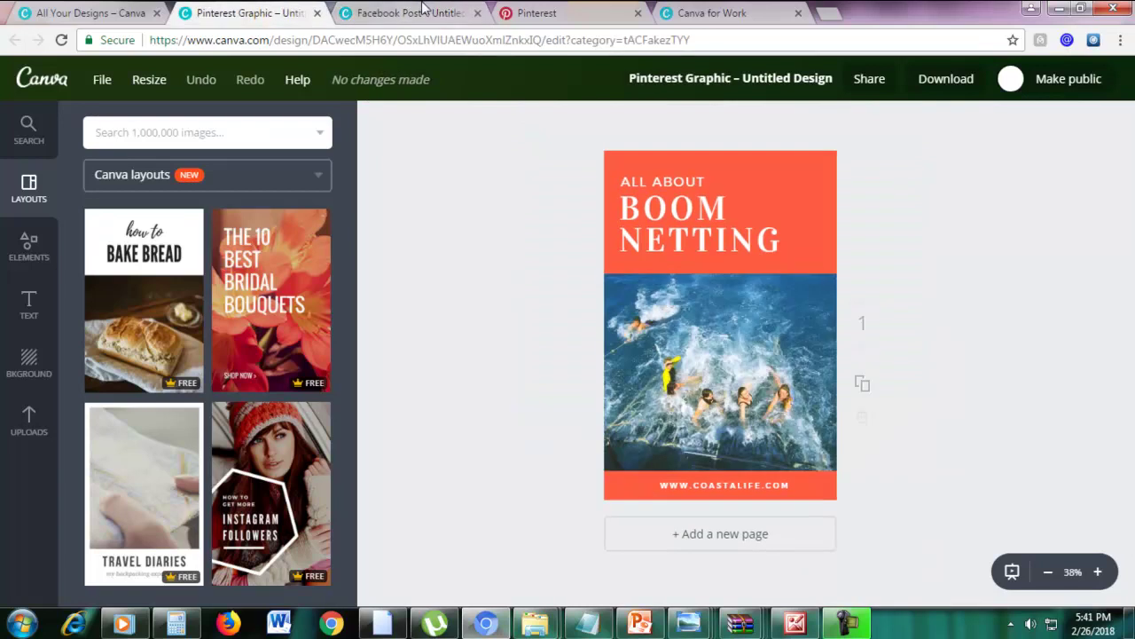
click(477, 13)
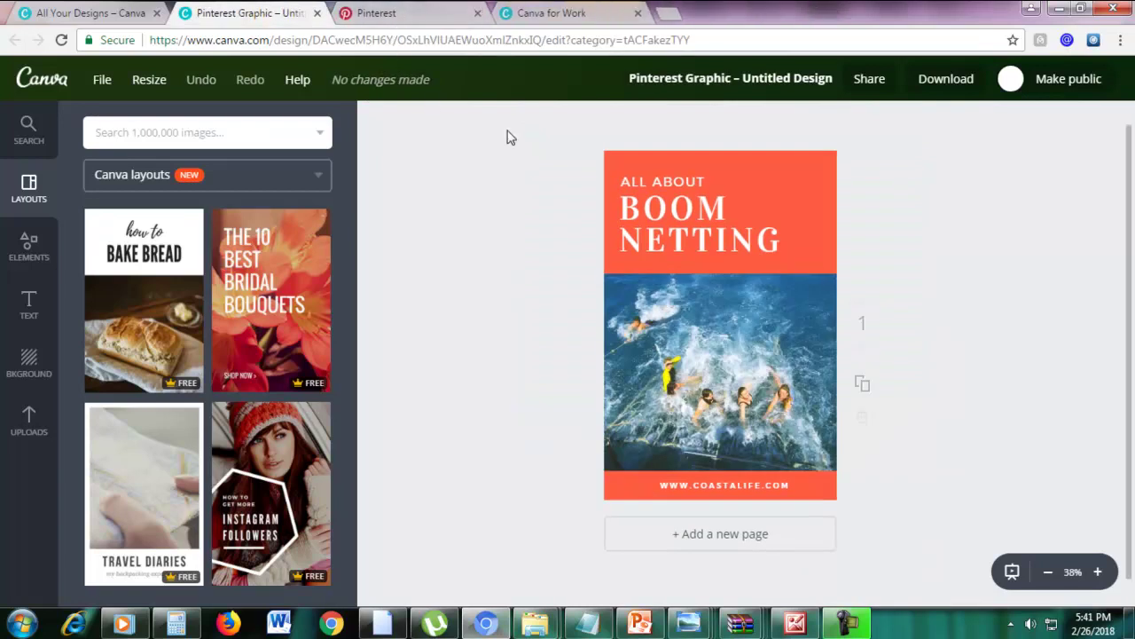
click(146, 82)
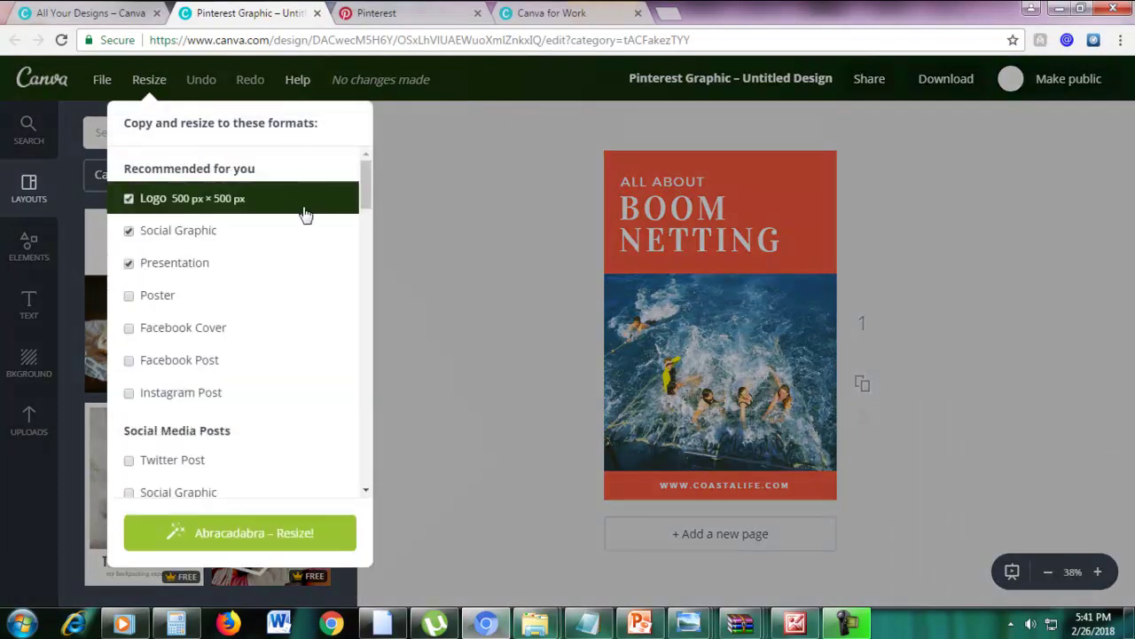
scroll(333, 273, down, 3)
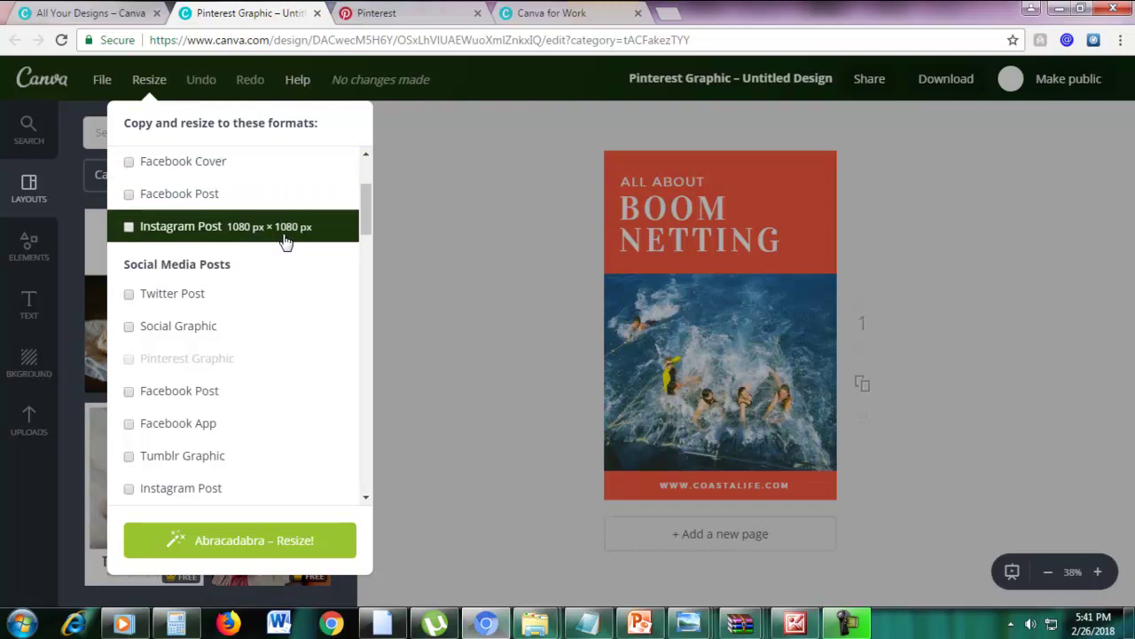
scroll(284, 241, down, 2)
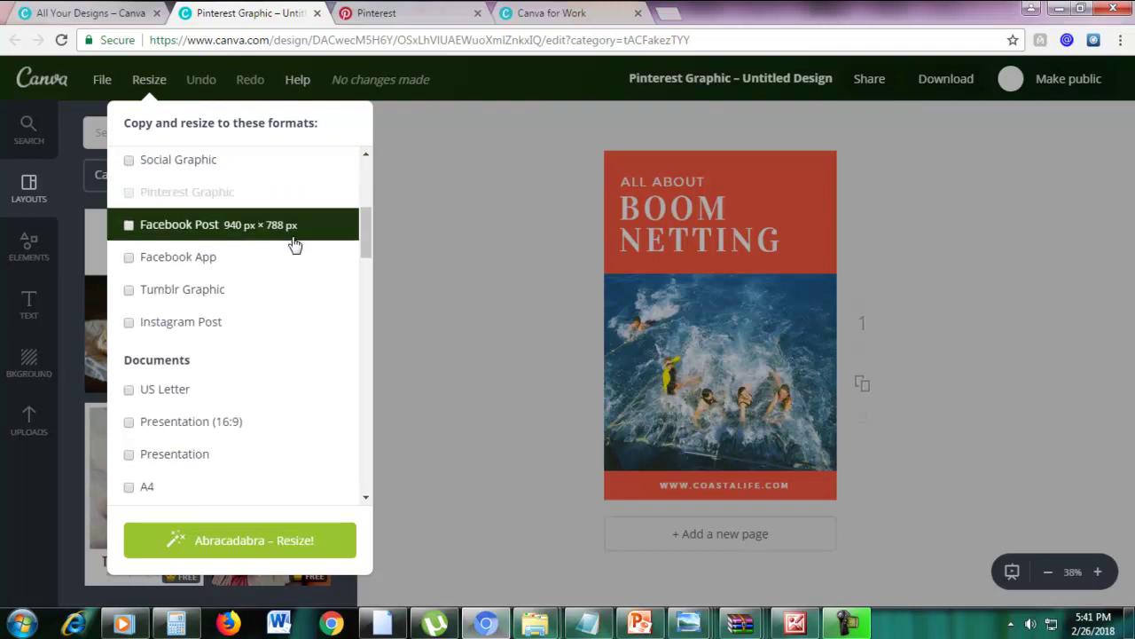
scroll(295, 245, down, 2)
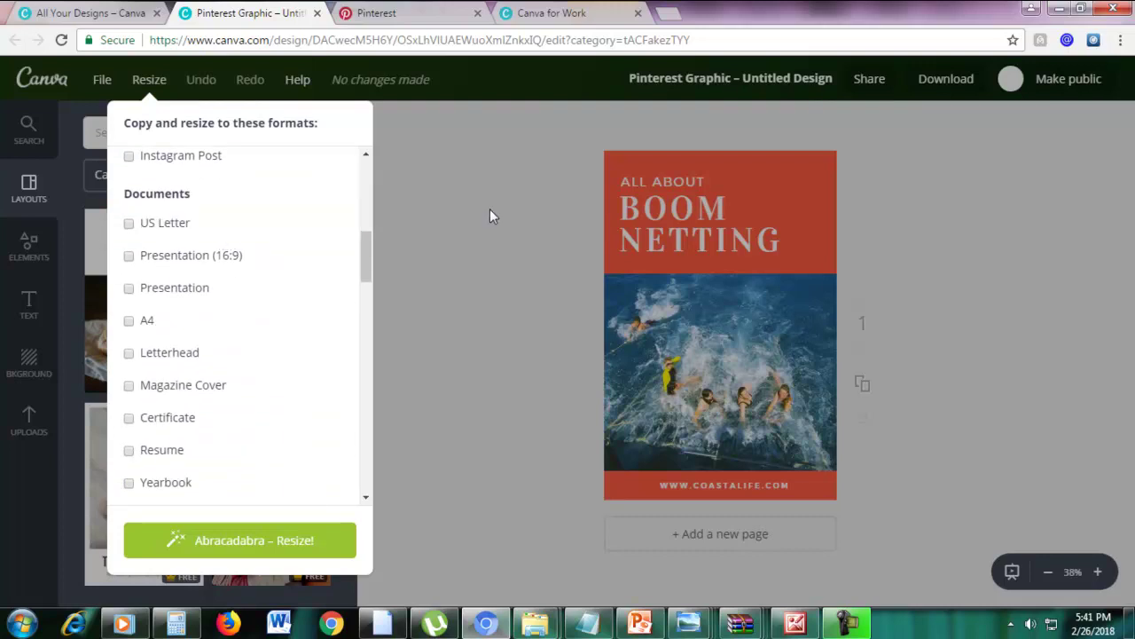
click(439, 221)
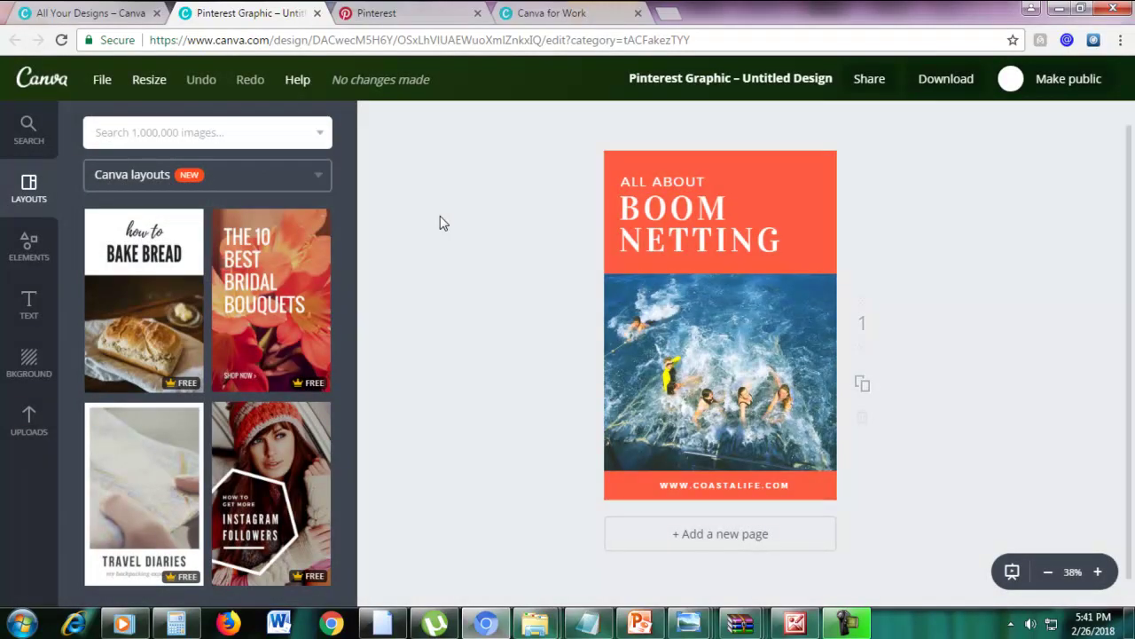
Open custom dimensions for the 735 × 1102 px design and check the 441 × 1199 target
click(103, 82)
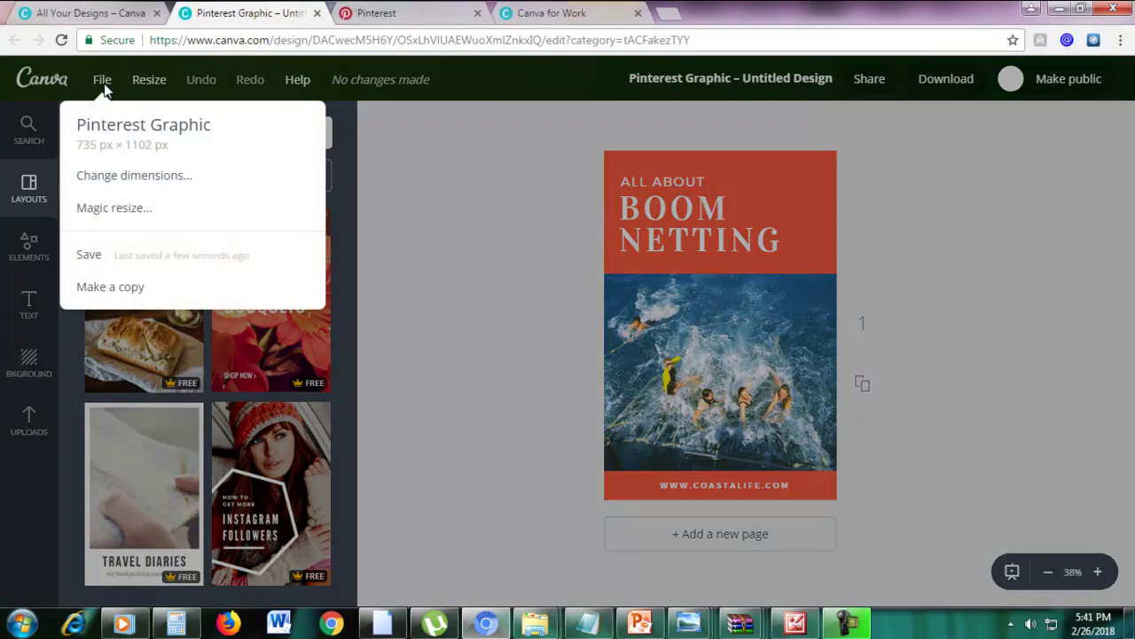
click(160, 177)
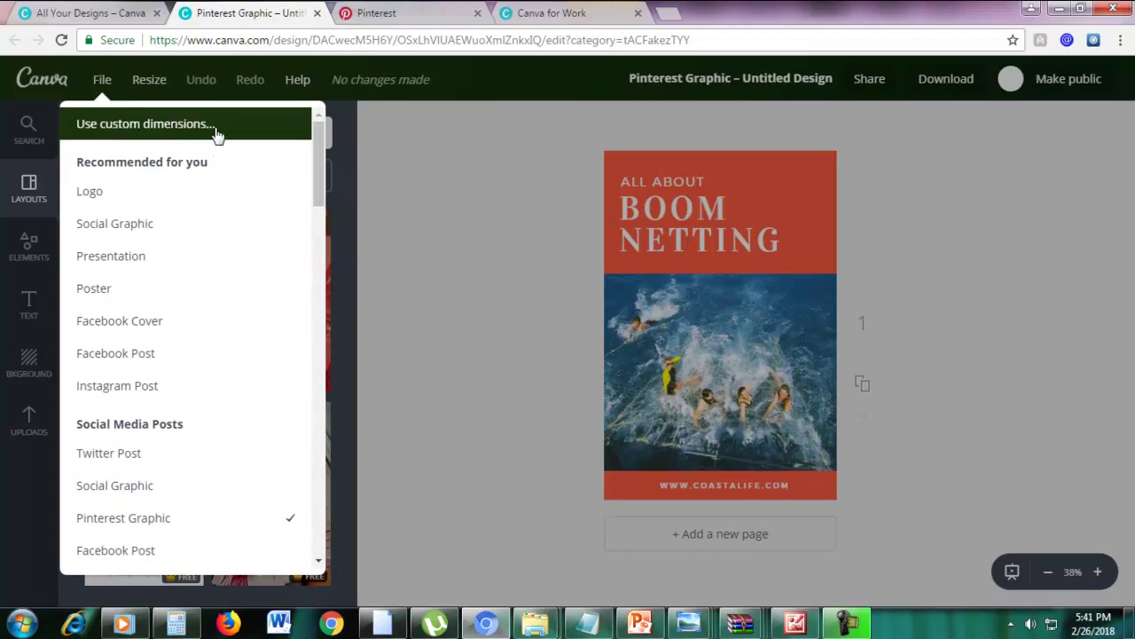
click(167, 134)
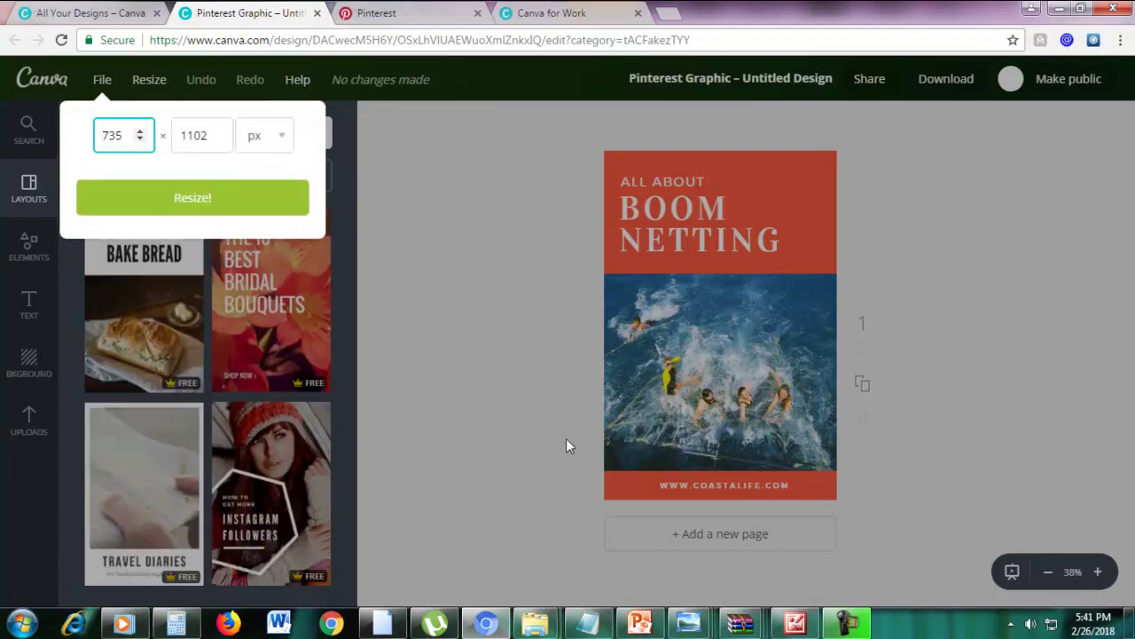
click(638, 624)
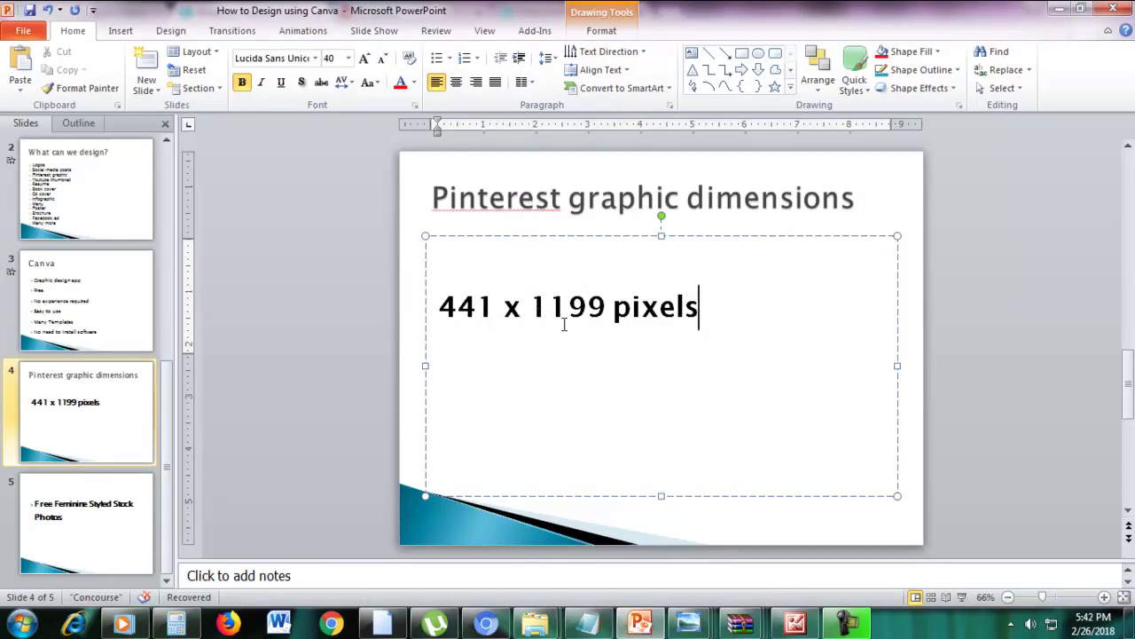
Resize the Boom Netting design from 735 × 1102 to 441 × 1199 px
click(487, 625)
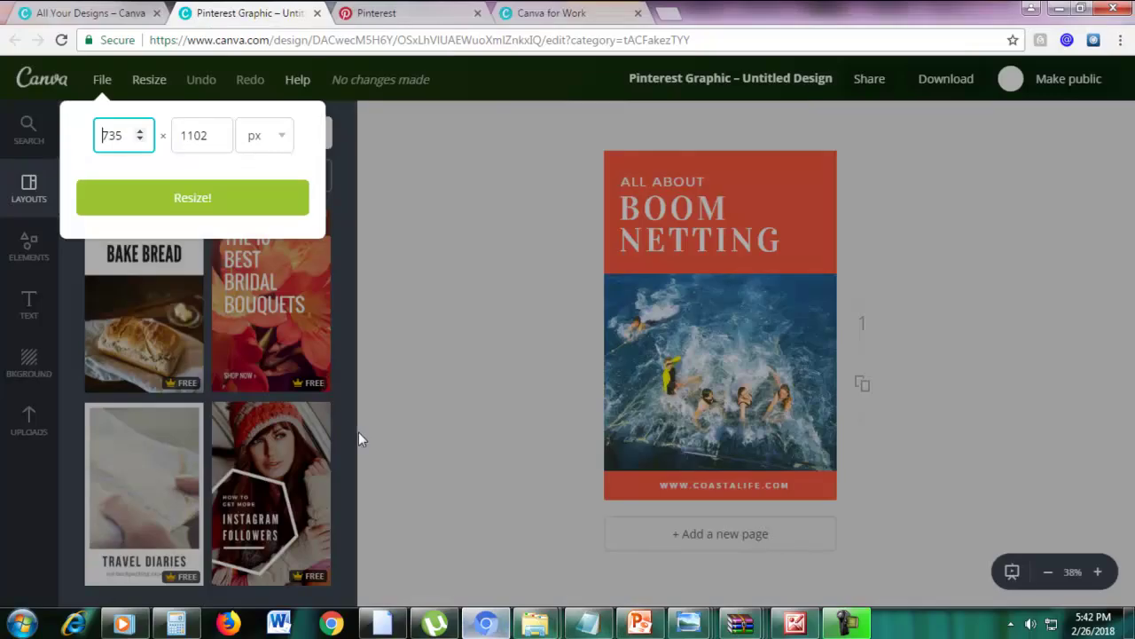
double_click(121, 138)
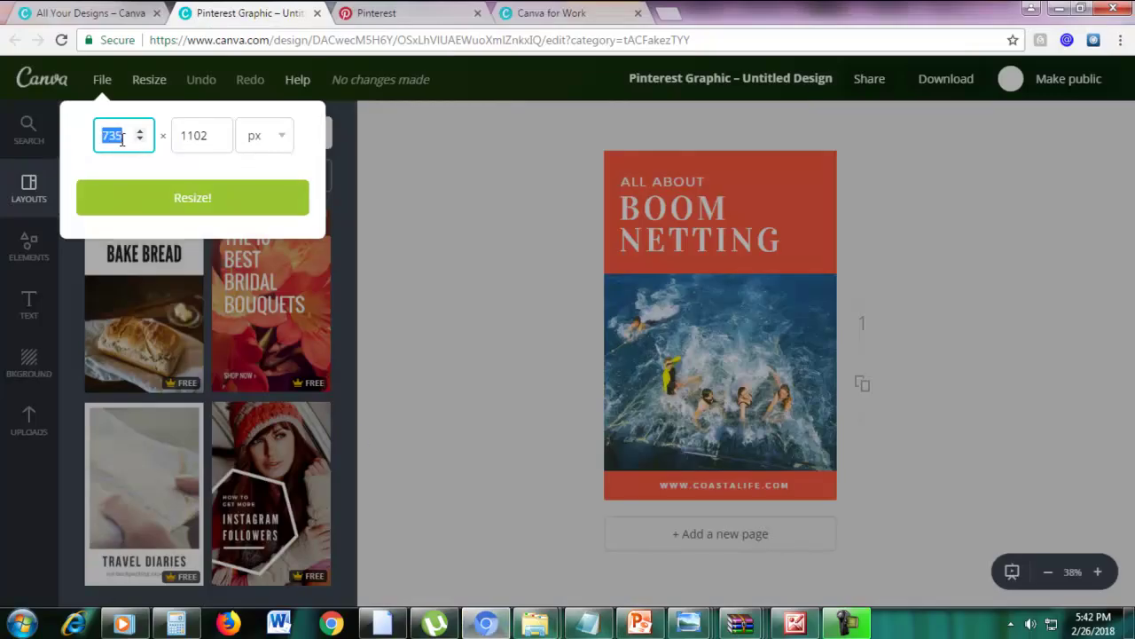
text(441)
click(191, 133)
double_click(193, 132)
text(11)
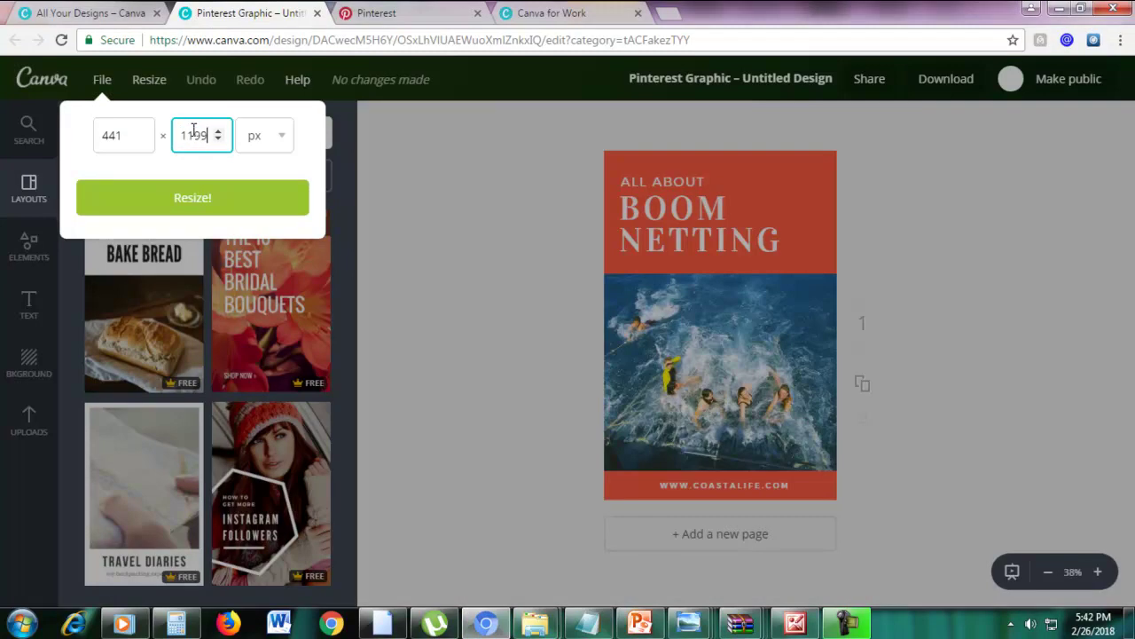
click(193, 197)
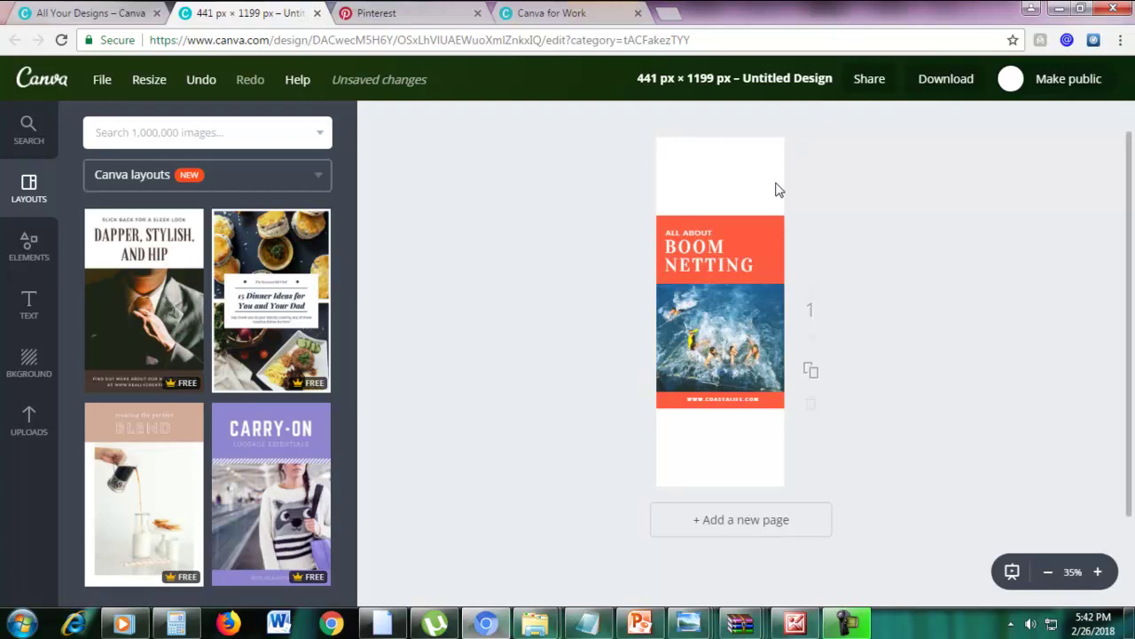
Stretch the orange header block up to fill the blank top of the page
click(781, 222)
drag(784, 215, 950, 106)
click(966, 289)
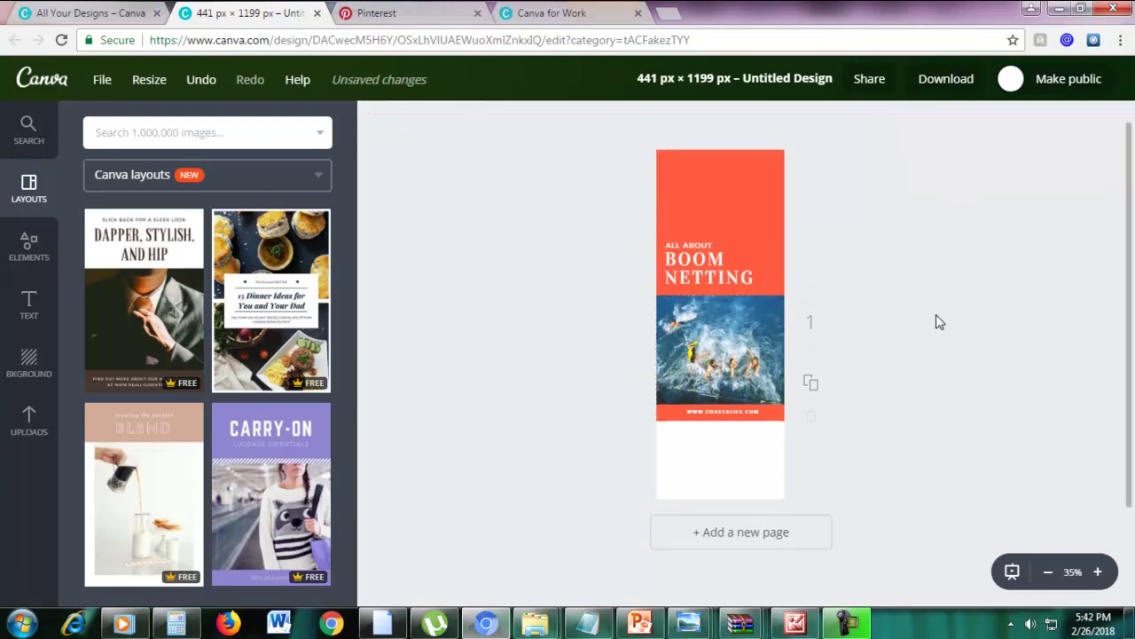
Enlarge the orange URL strip to fill the blank area at the page bottom
click(668, 440)
drag(657, 444, 44, 522)
drag(484, 484, 573, 492)
drag(874, 433, 937, 411)
click(1024, 209)
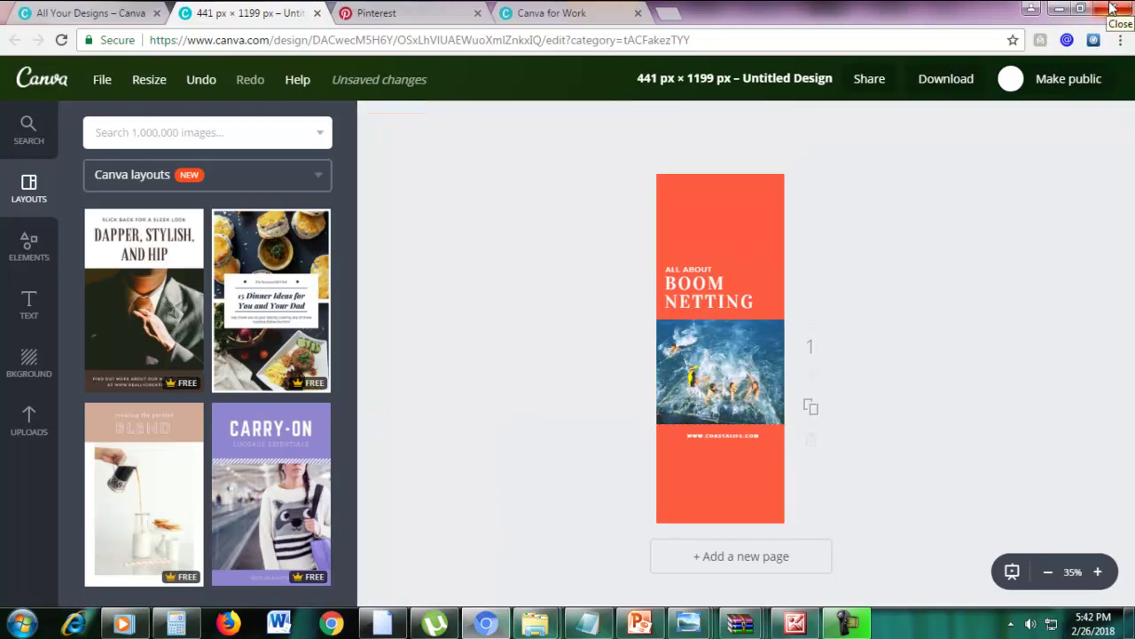
click(529, 11)
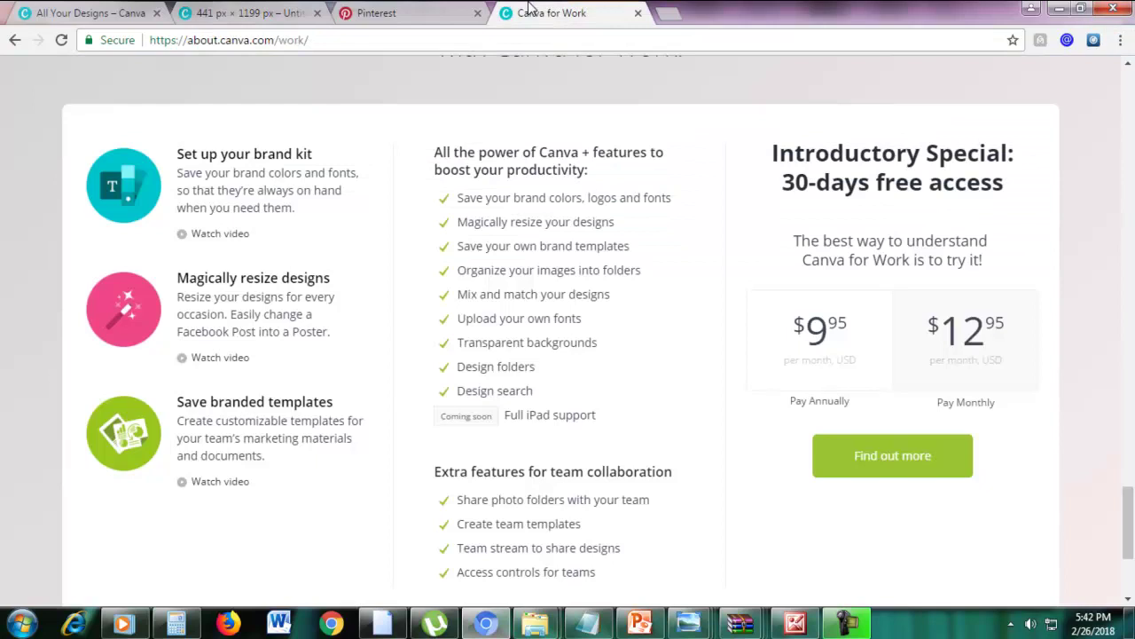
click(286, 11)
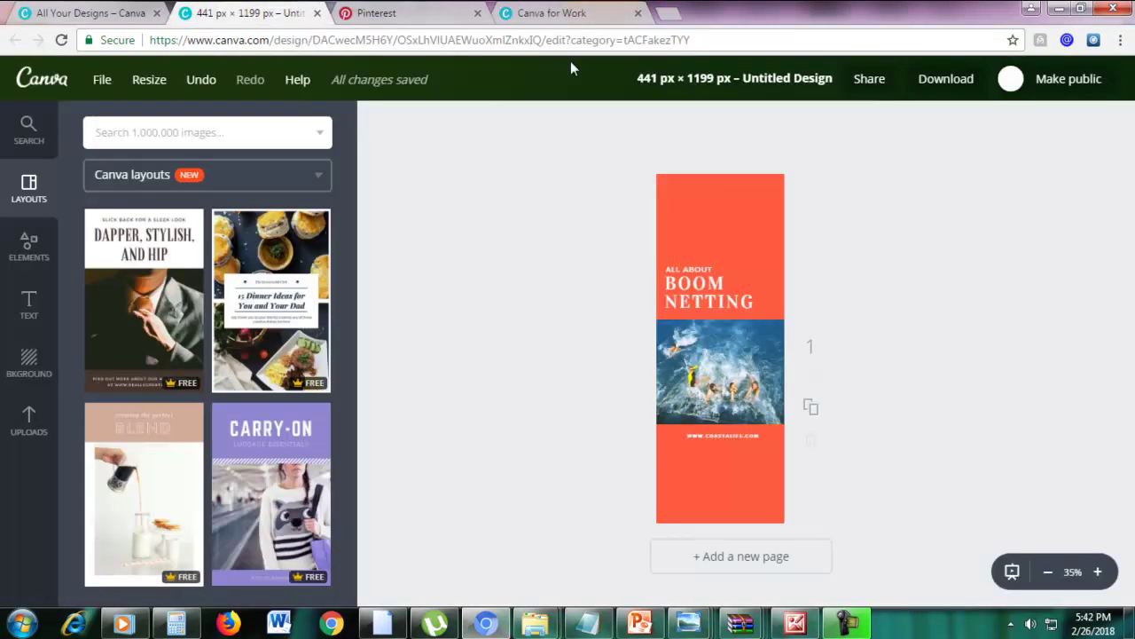